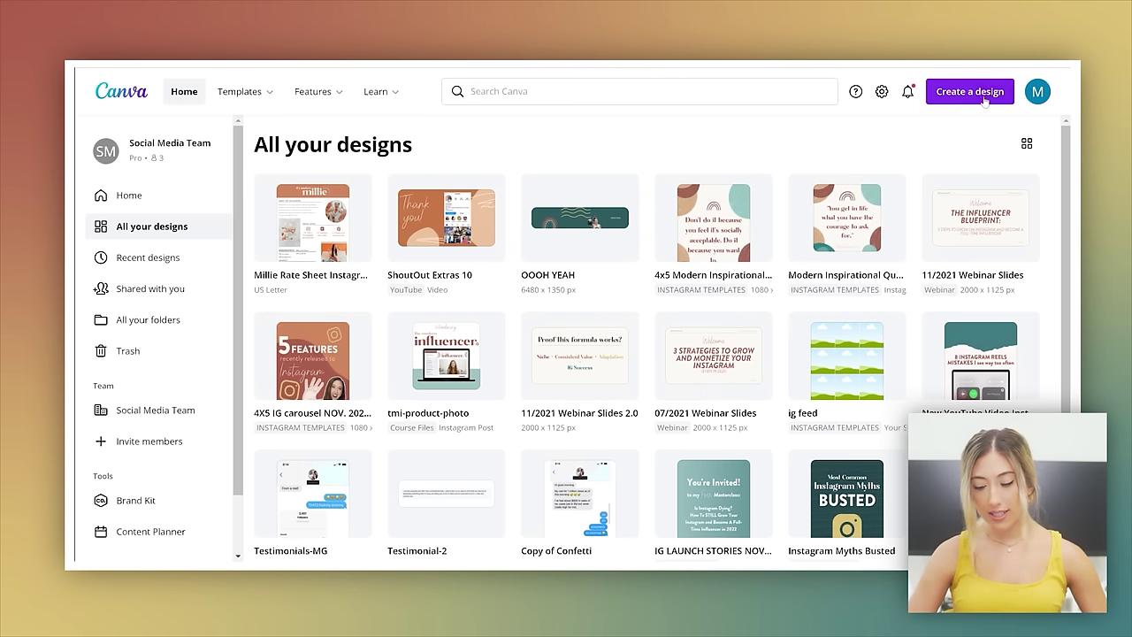
Step: Start a custom-size design, then open the INSTAGRAM TEMPLATES folder to review its 1080 × 1350 px posts
click(997, 99)
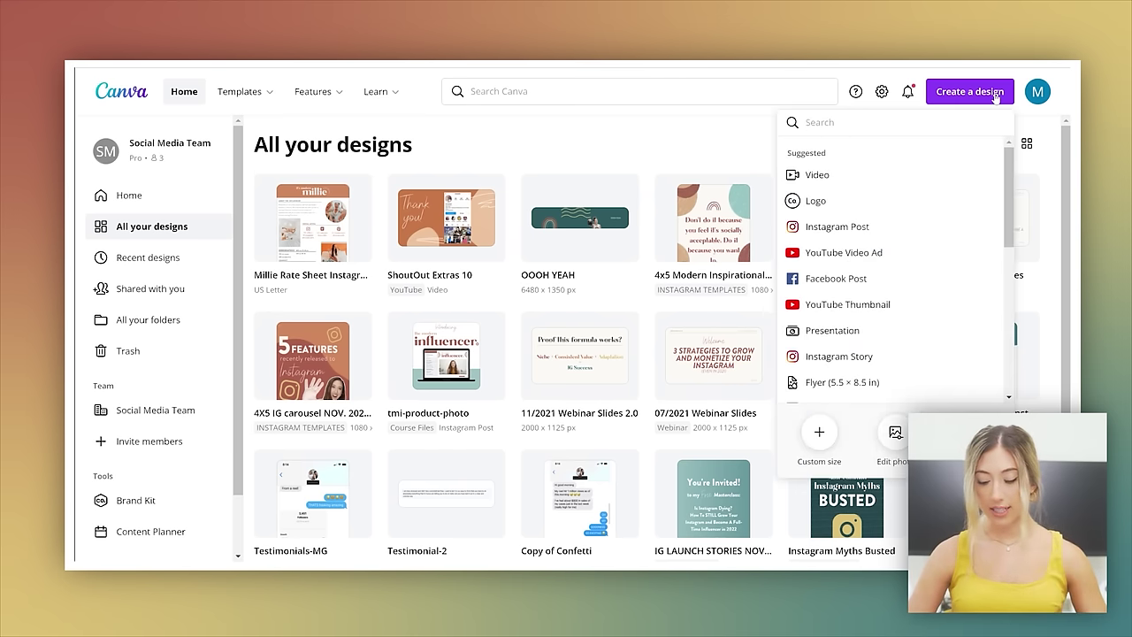
click(820, 431)
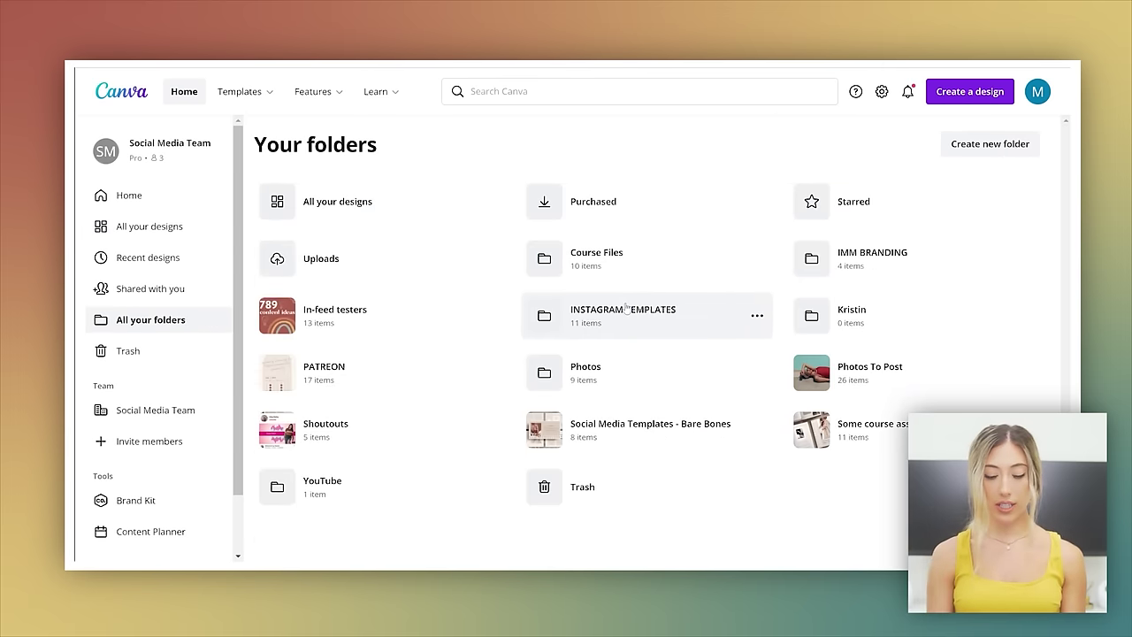
click(626, 308)
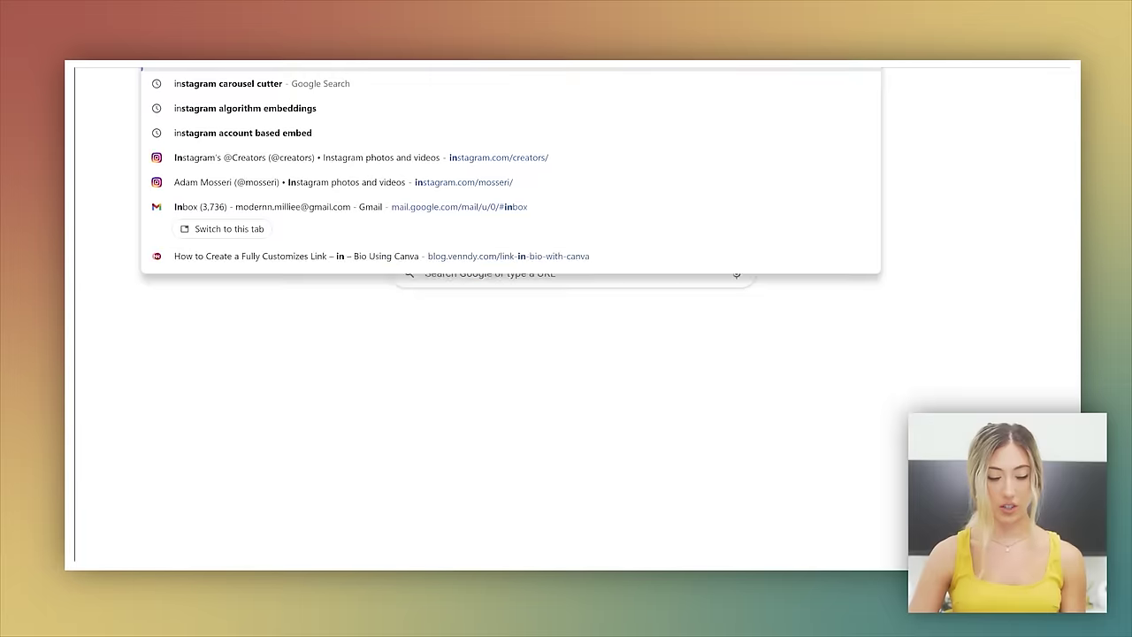
key(Return)
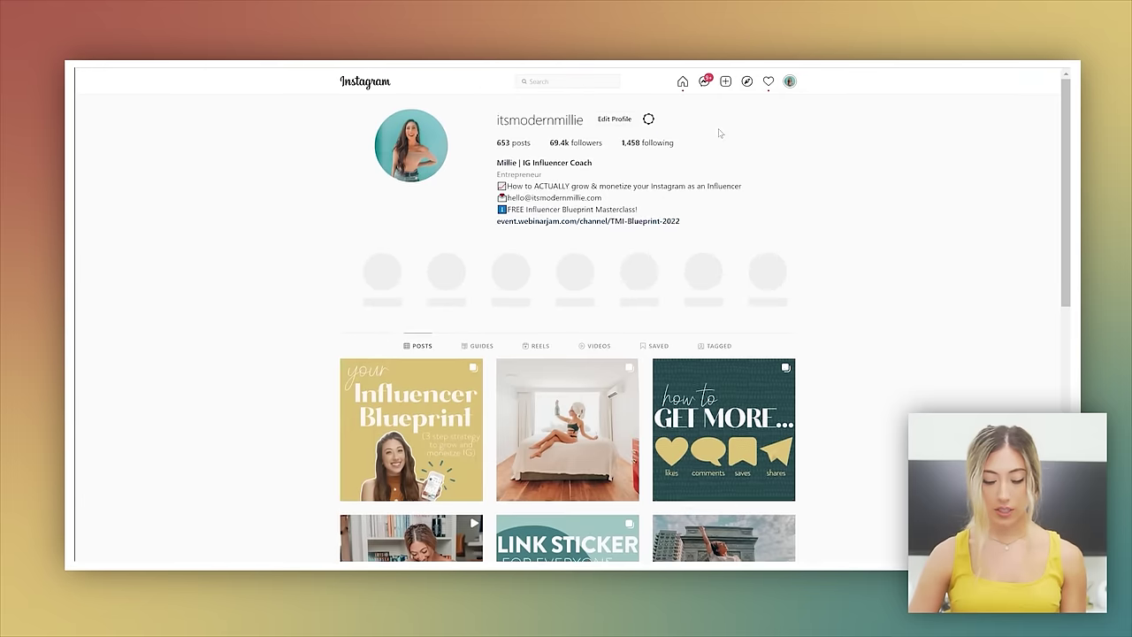
scroll(721, 133, down, 20)
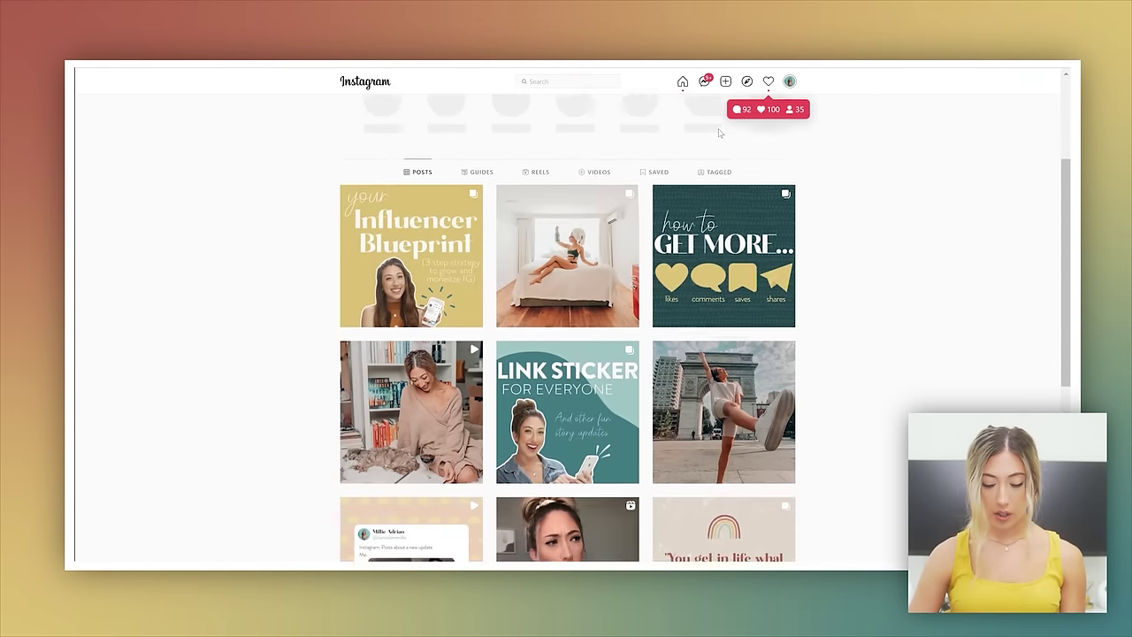
scroll(720, 132, down, 3)
scroll(721, 133, up, 2)
scroll(722, 133, up, 1)
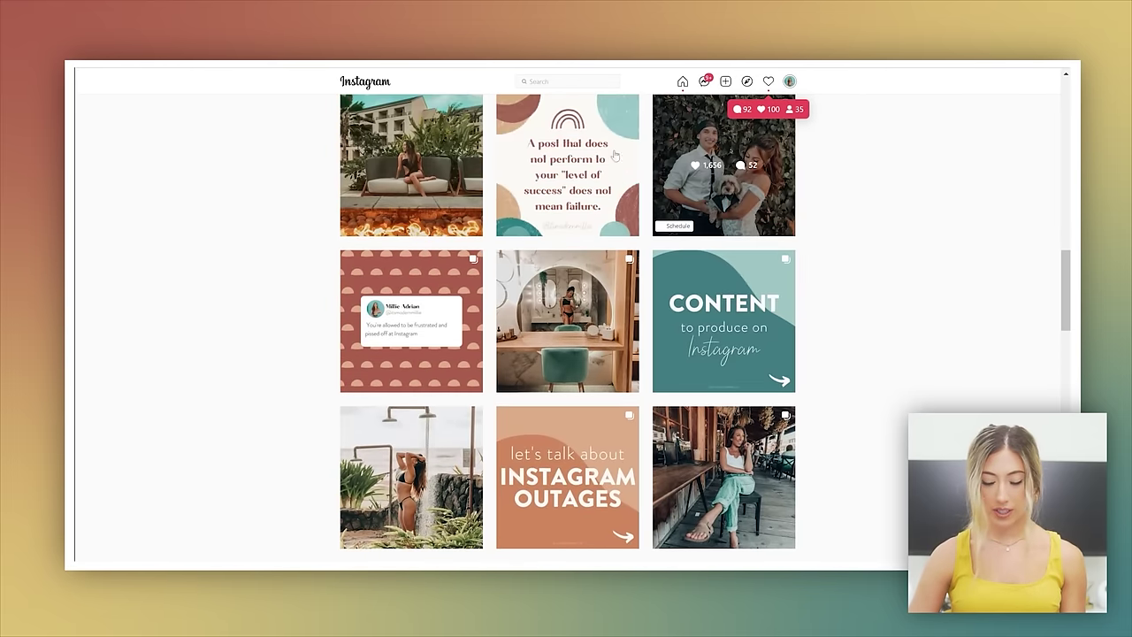
click(709, 344)
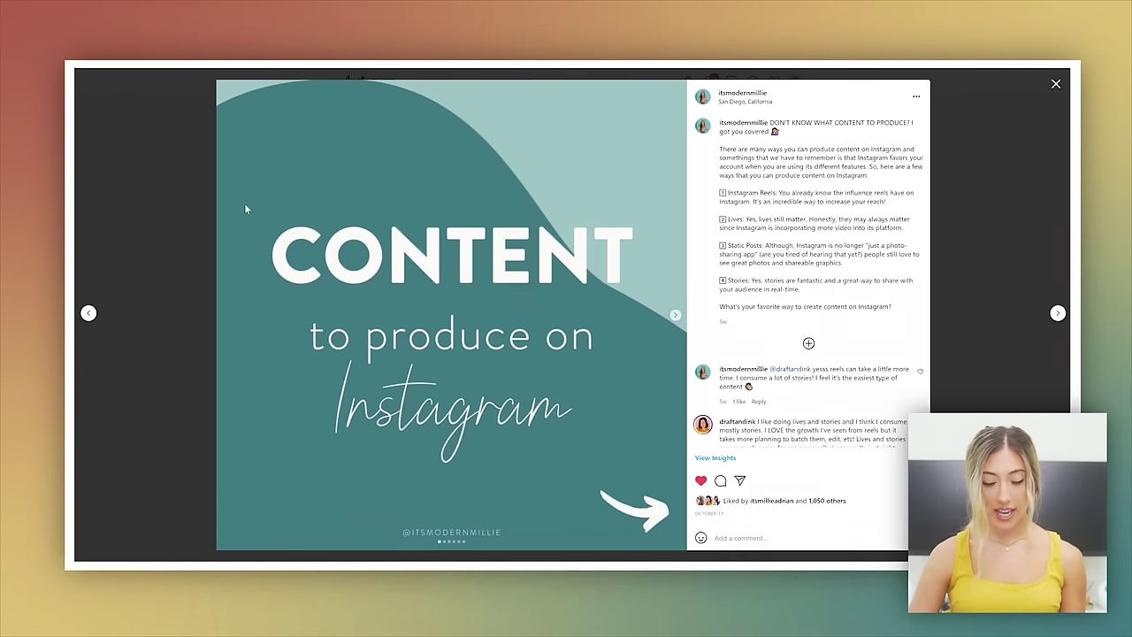
click(183, 133)
scroll(253, 221, up, 5)
scroll(254, 221, down, 1)
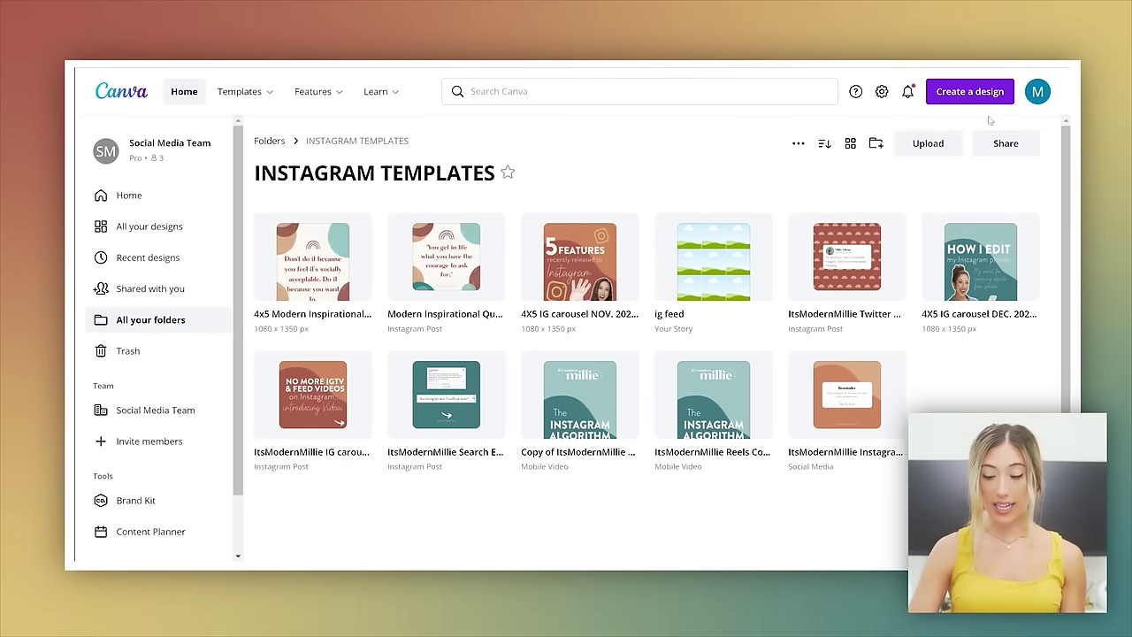
Step: Enter the custom size fields for a new design at 6480 × 1350 px
click(973, 94)
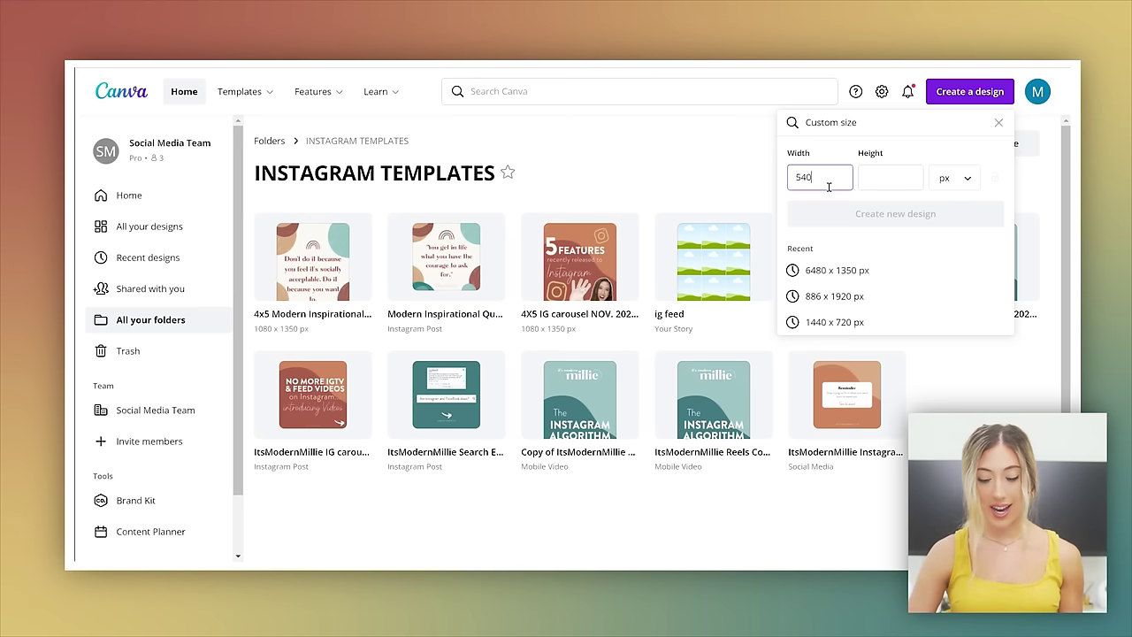
text(0)
click(954, 178)
click(890, 177)
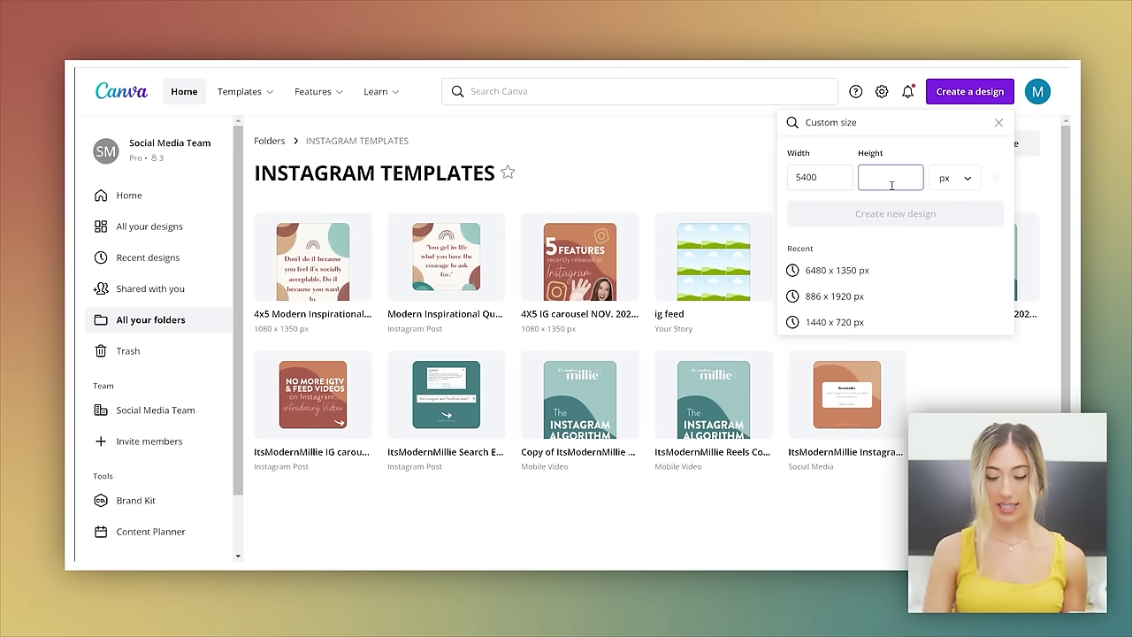
text(1080)
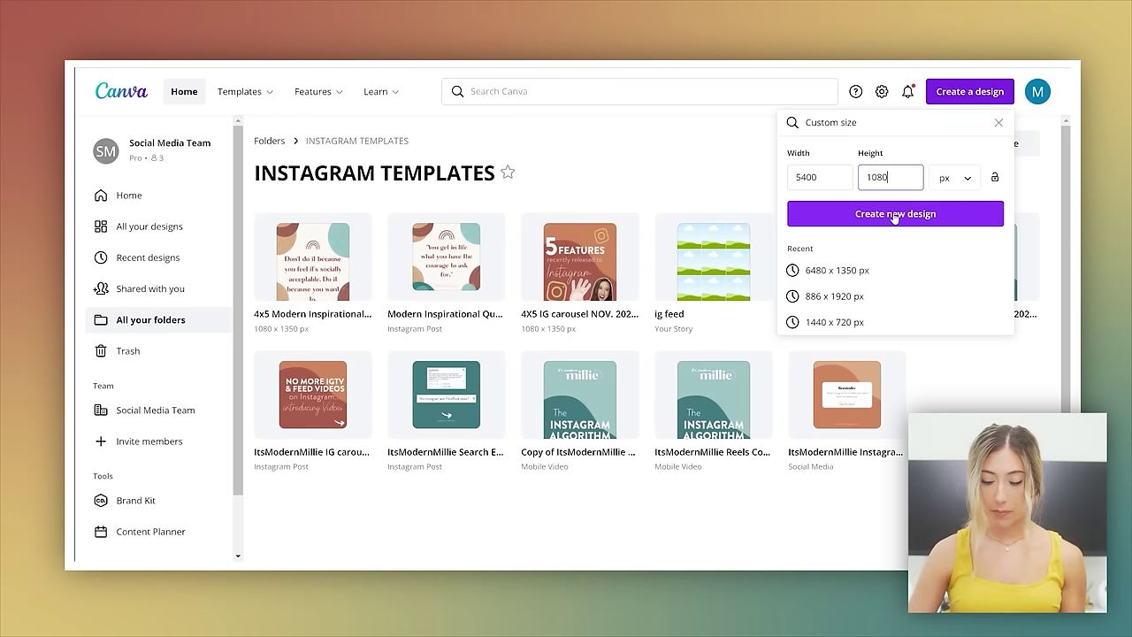
double_click(821, 180)
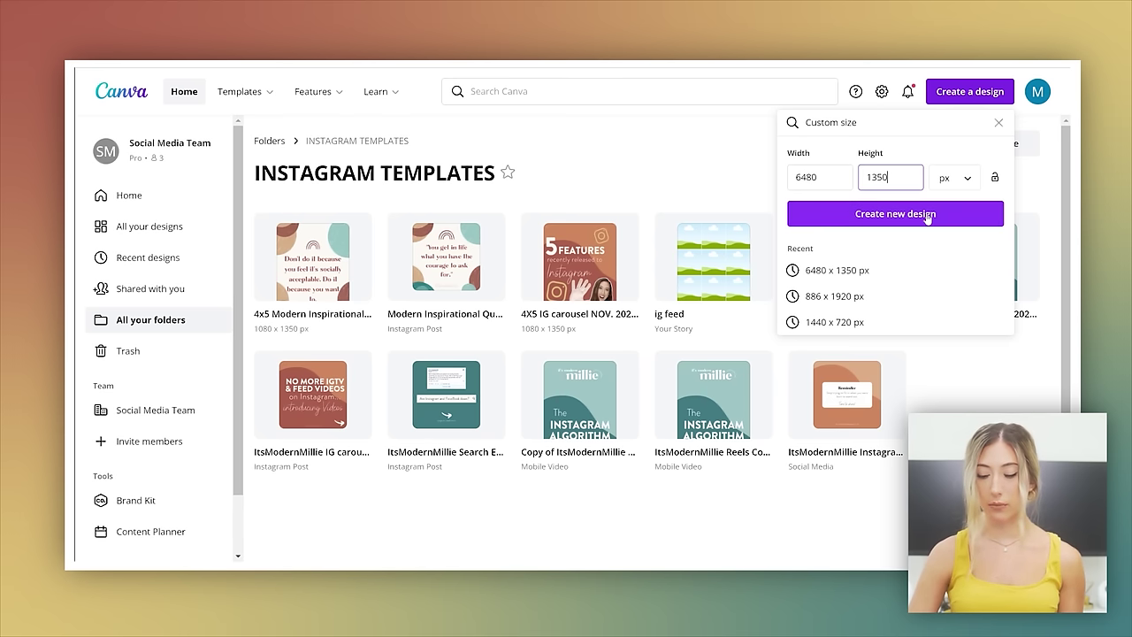
Step: Create the 6480 × 1350 px design, collapse the side panel, and turn on rulers and guides
click(927, 217)
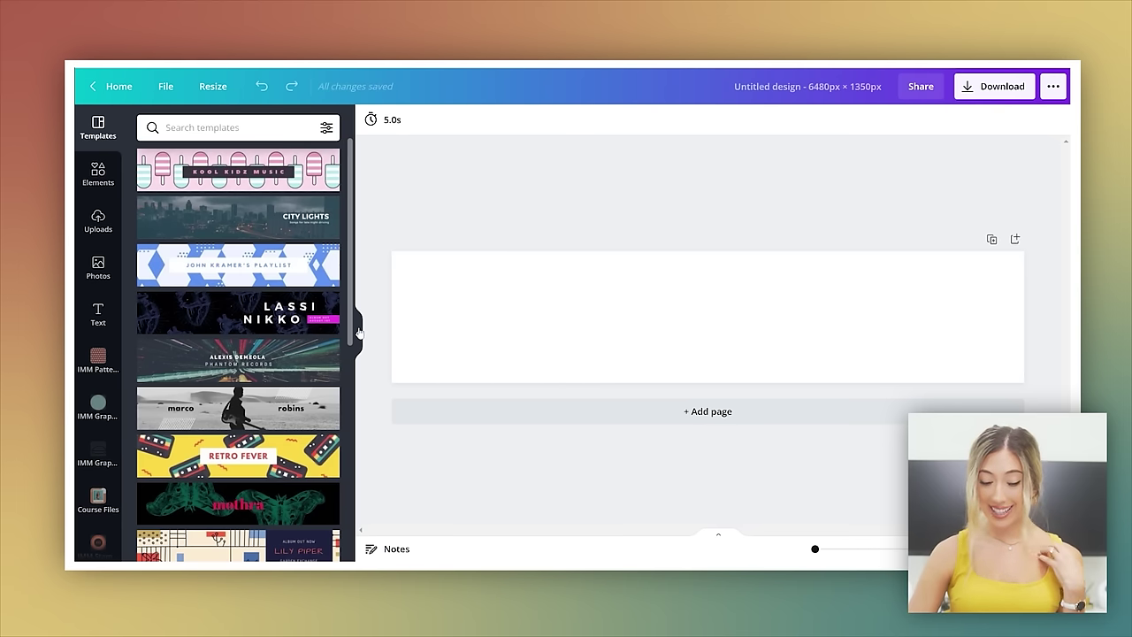
click(359, 333)
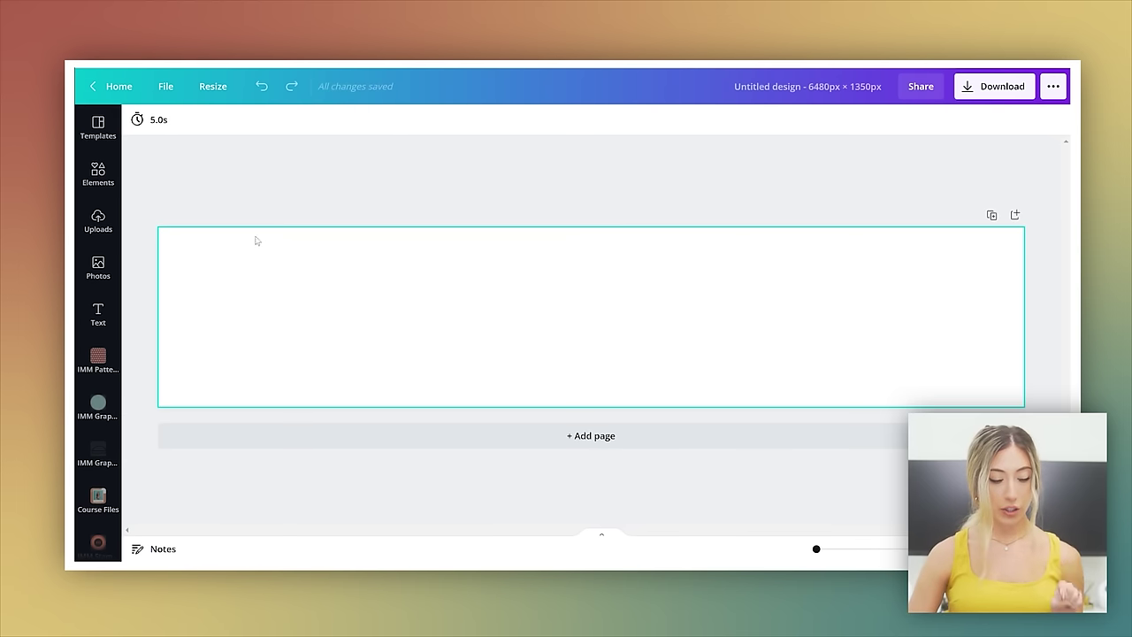
click(165, 88)
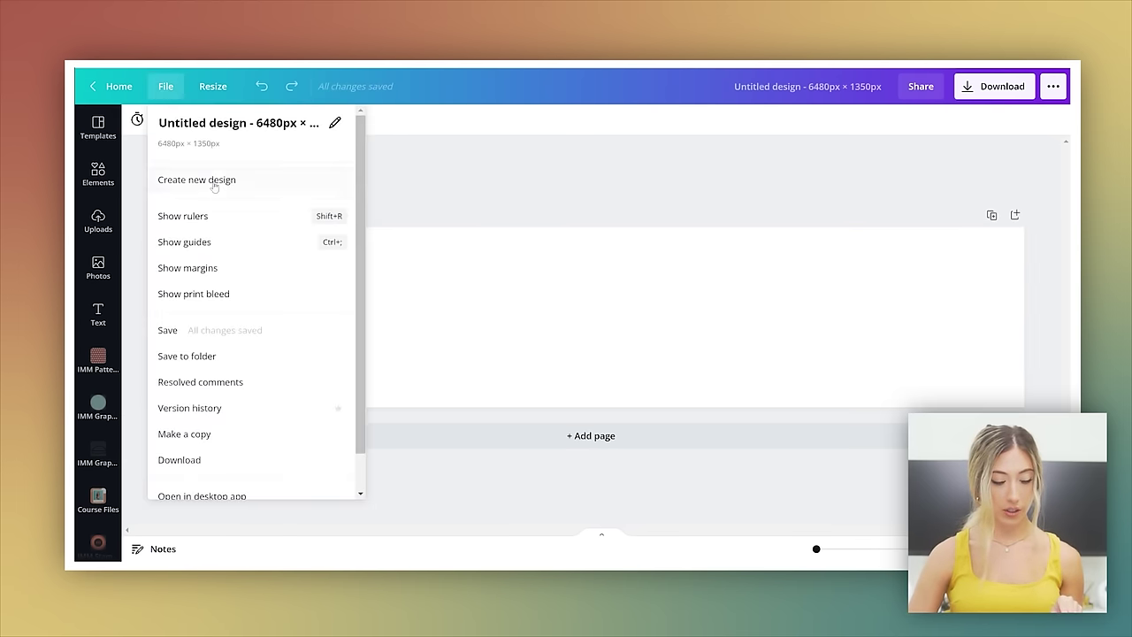
click(204, 216)
click(165, 86)
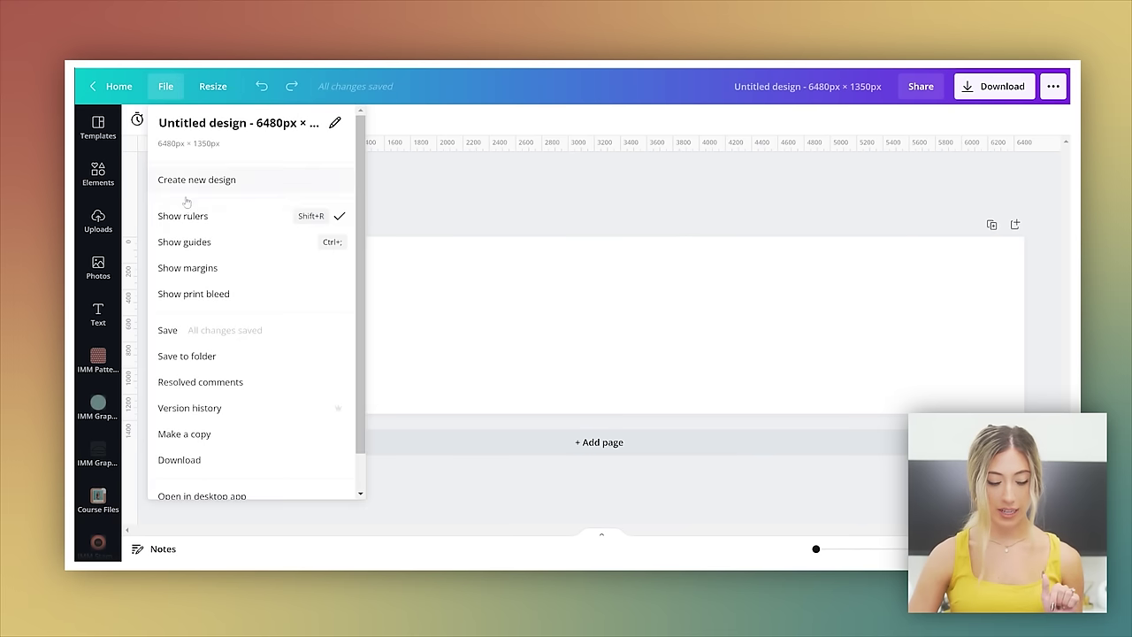
click(188, 242)
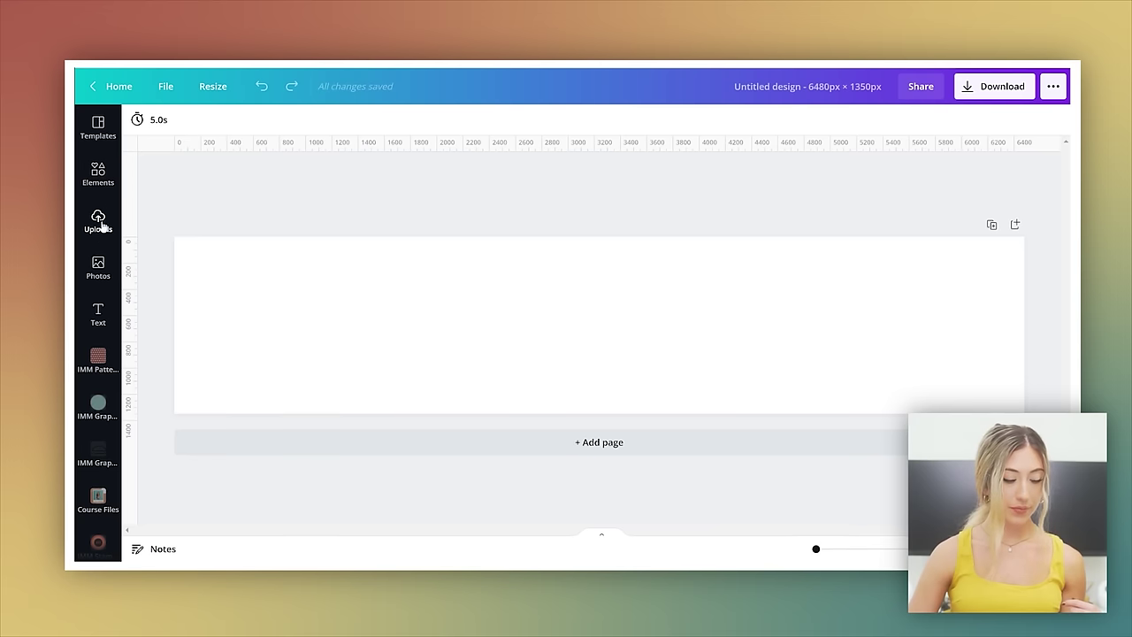
Step: Apply the yellow bibomusic.co banner template and make its background the tan brand colour
click(100, 129)
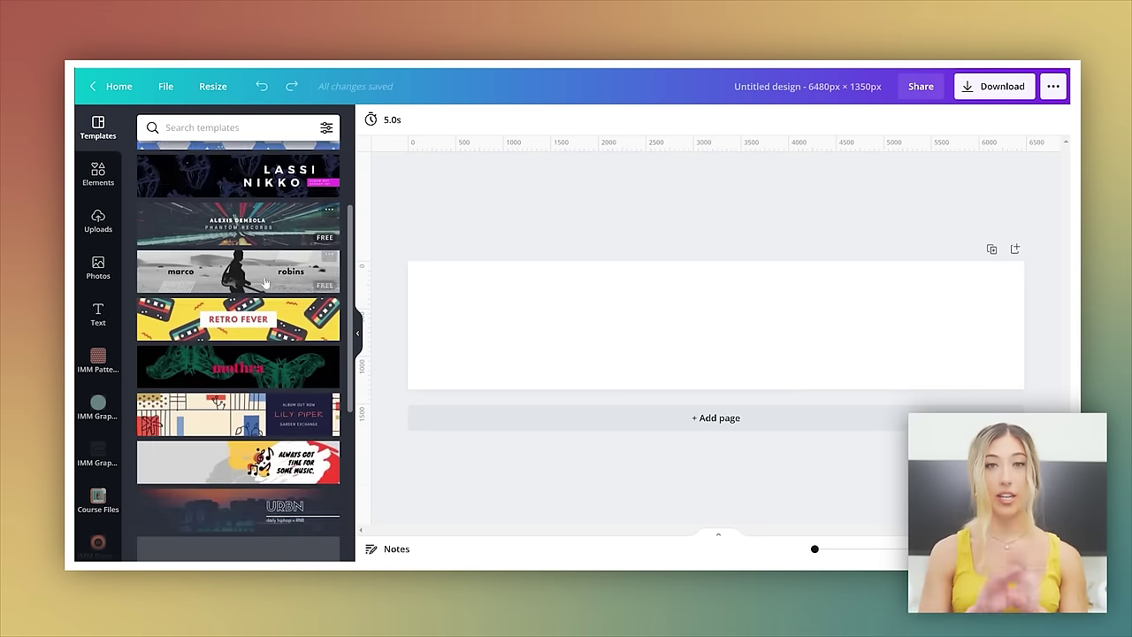
scroll(264, 282, down, 3)
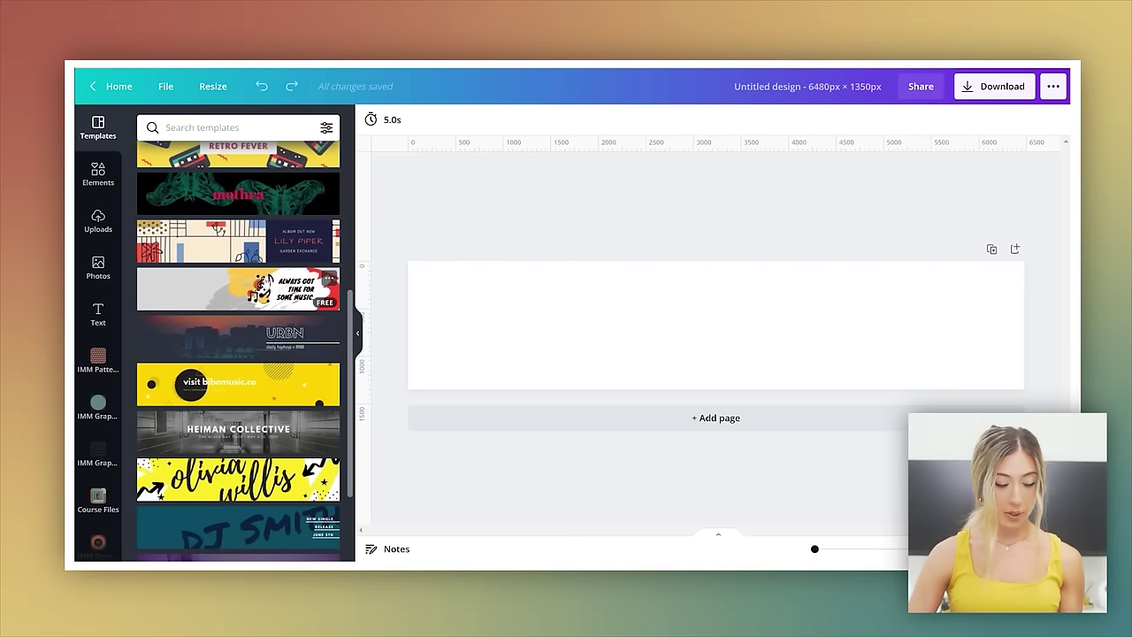
scroll(262, 287, down, 2)
click(239, 307)
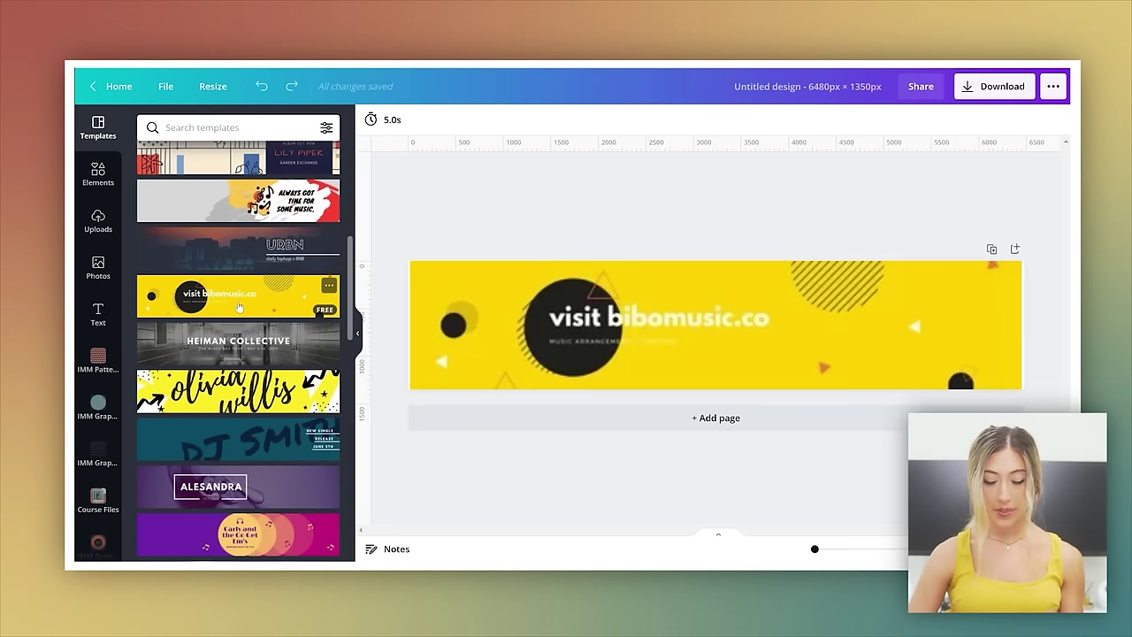
click(471, 269)
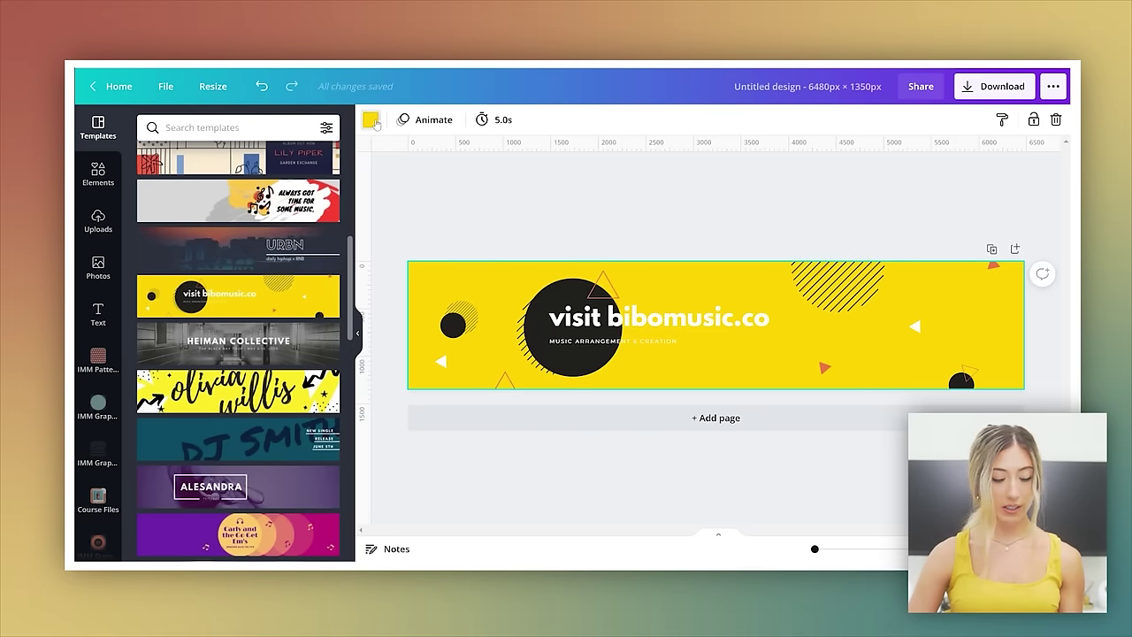
click(375, 123)
click(220, 280)
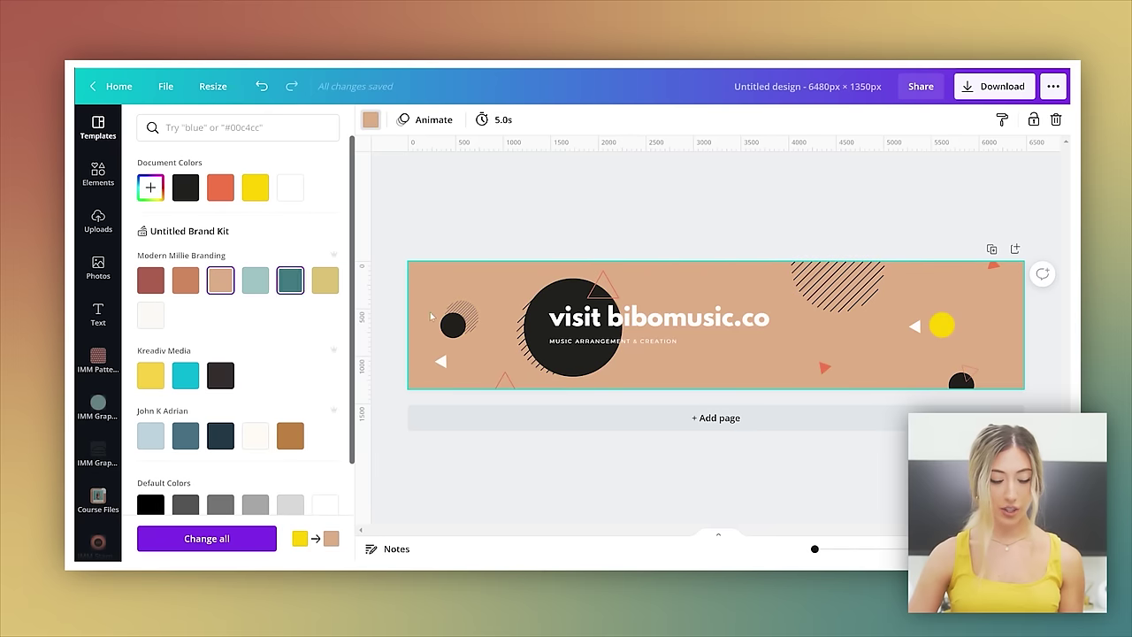
Step: Recolour all black circles teal and all red triangles yellow using Change all
click(570, 349)
click(372, 121)
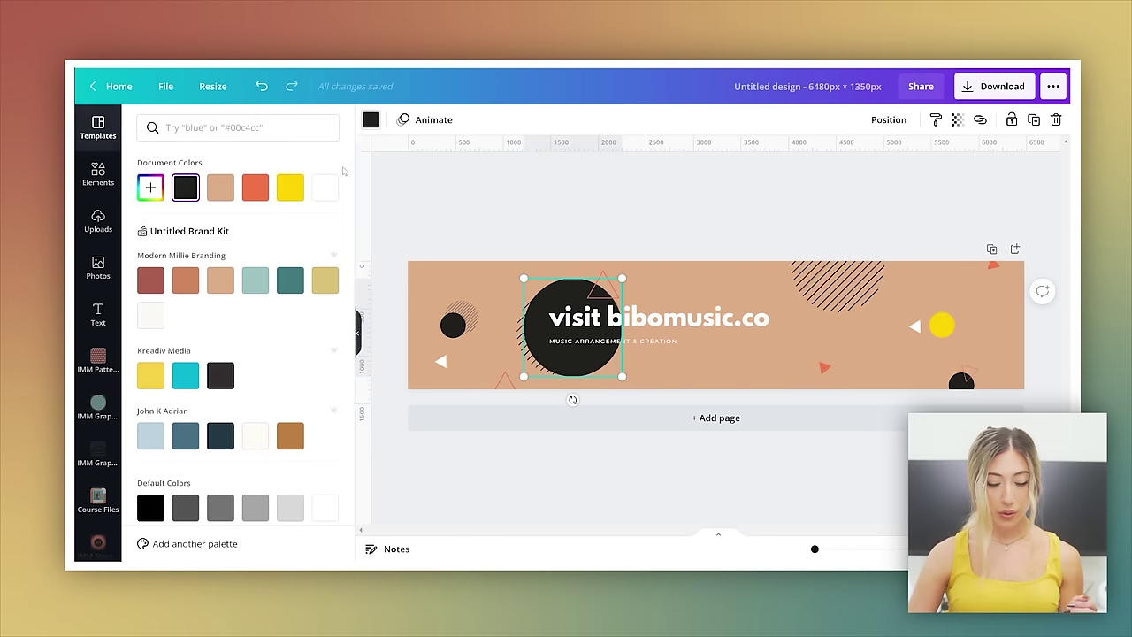
click(300, 280)
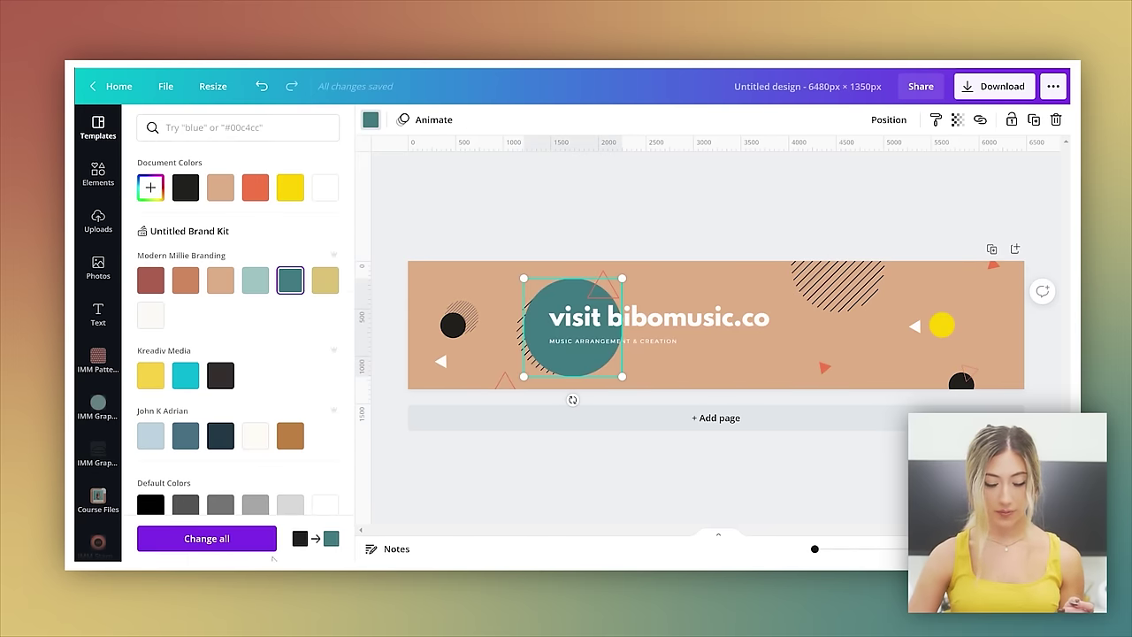
click(256, 541)
click(502, 379)
click(326, 280)
click(207, 538)
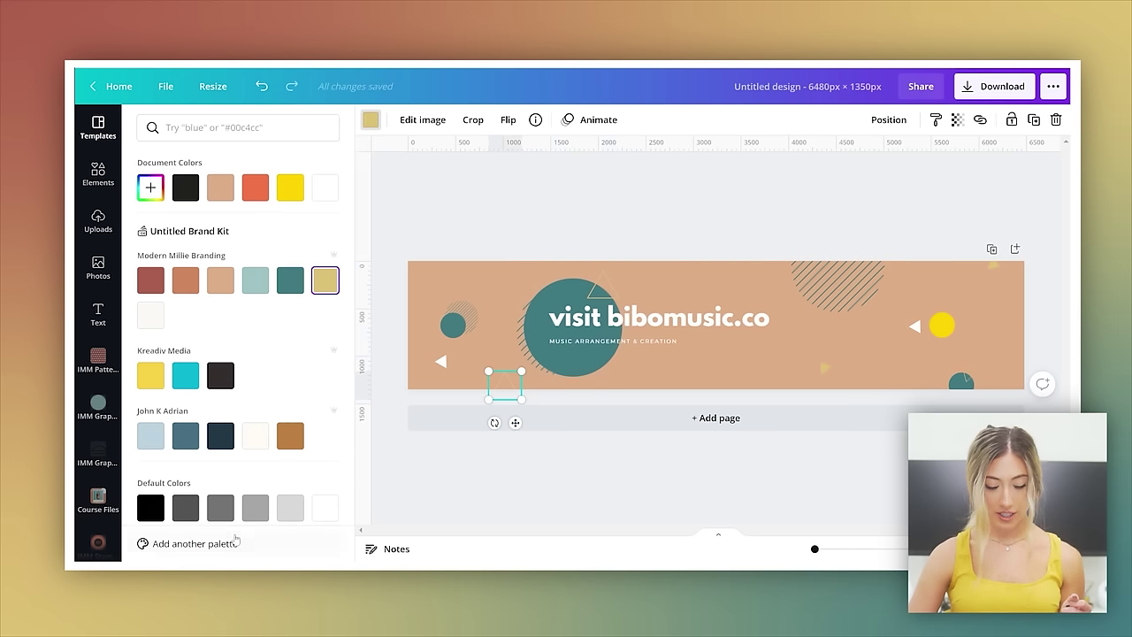
Step: Make the white triangles off-white, then give the emptied page an off-white background
click(442, 363)
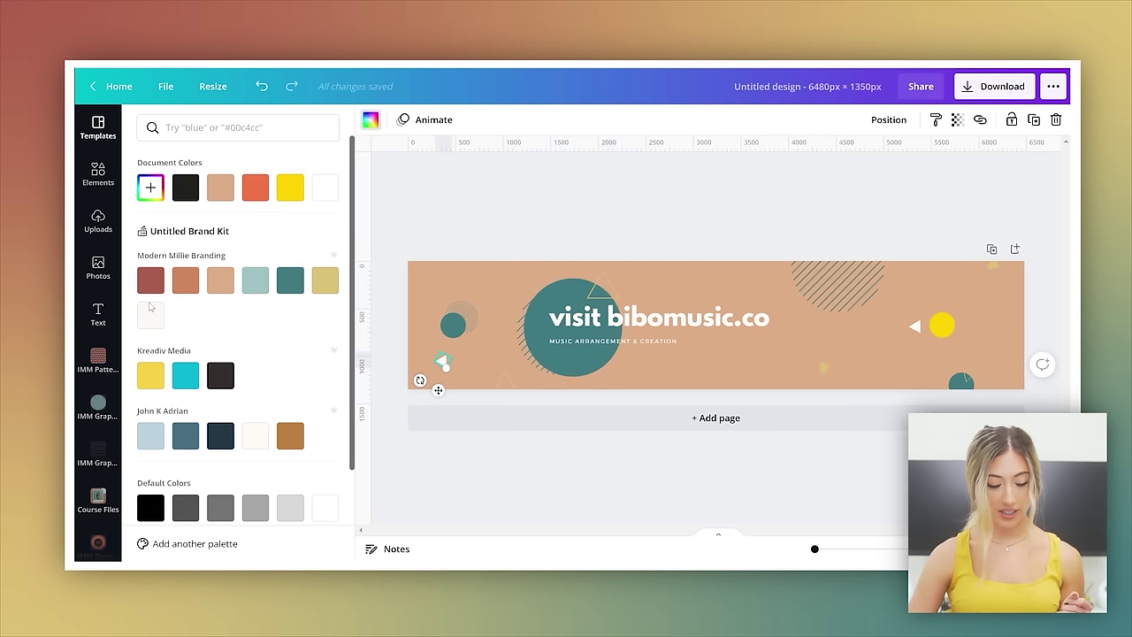
click(151, 315)
click(213, 541)
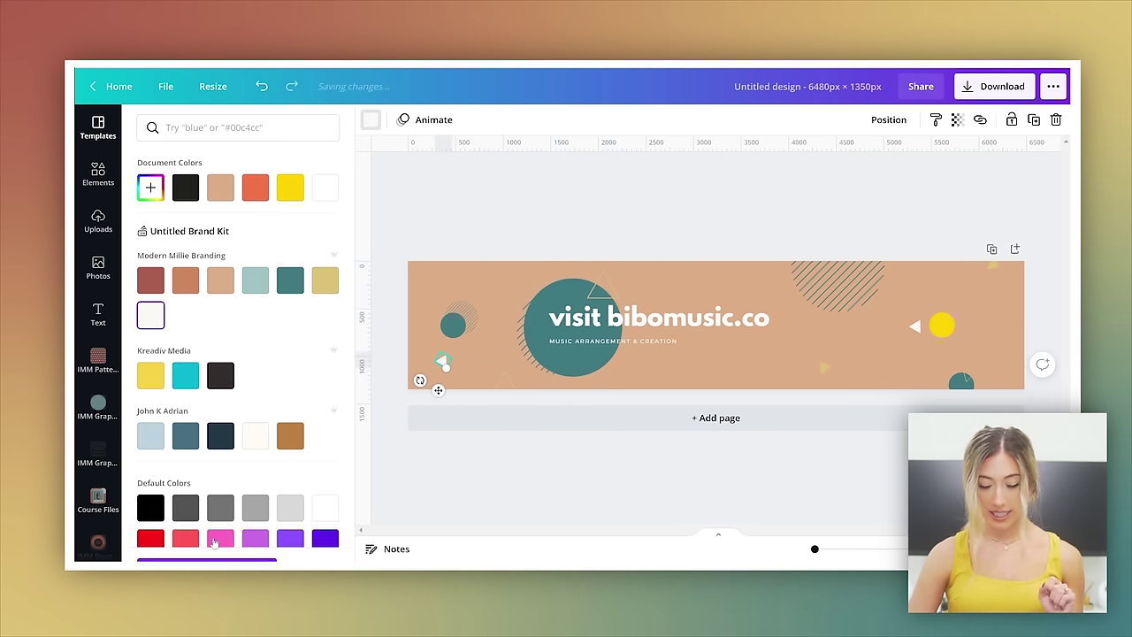
click(607, 247)
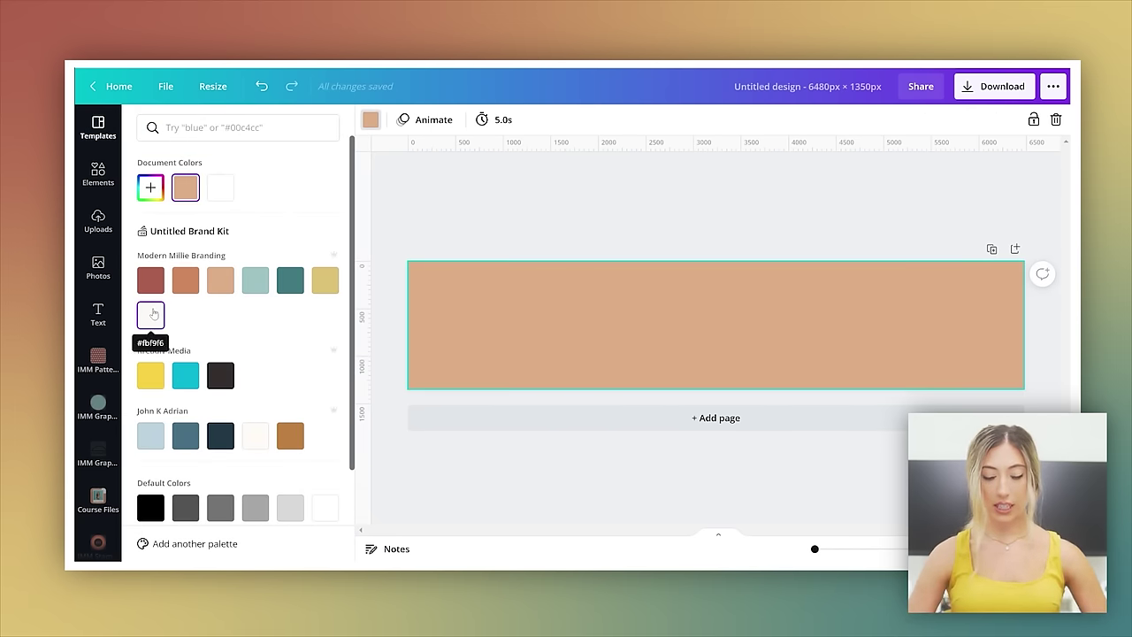
click(150, 315)
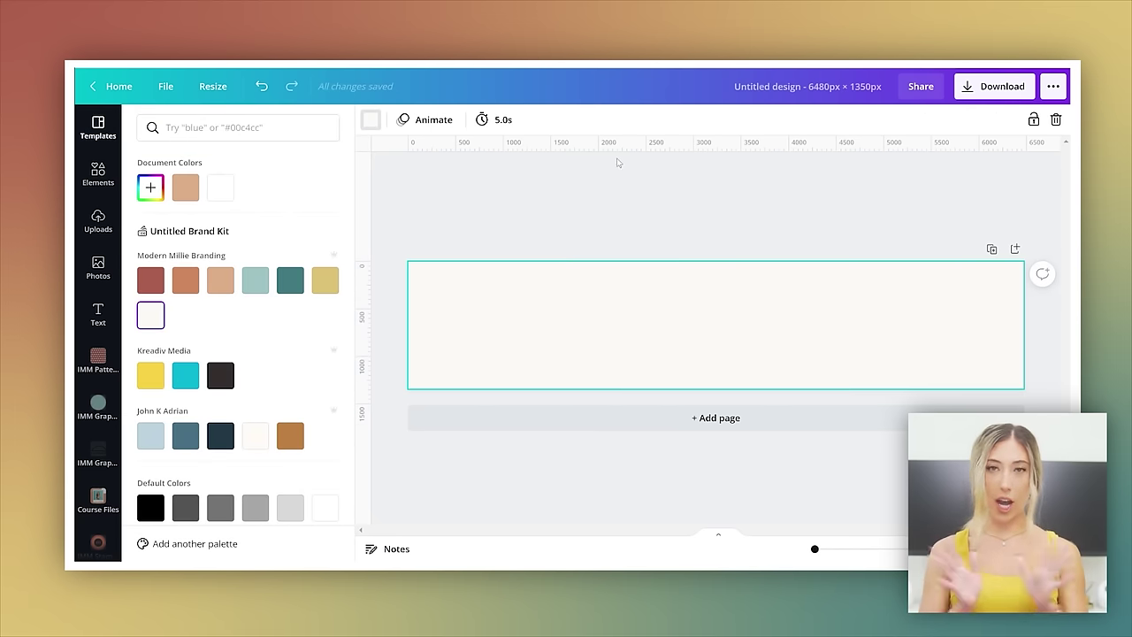
click(624, 162)
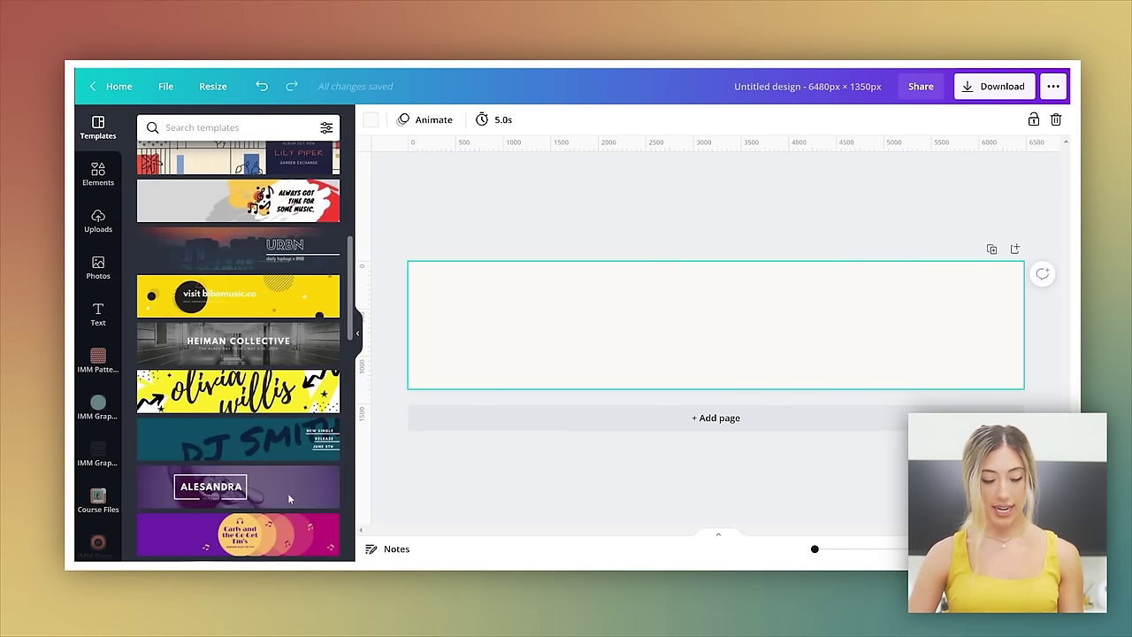
Step: Hide the side panel and add a vertical guide snapped exactly at 1080 px
click(358, 336)
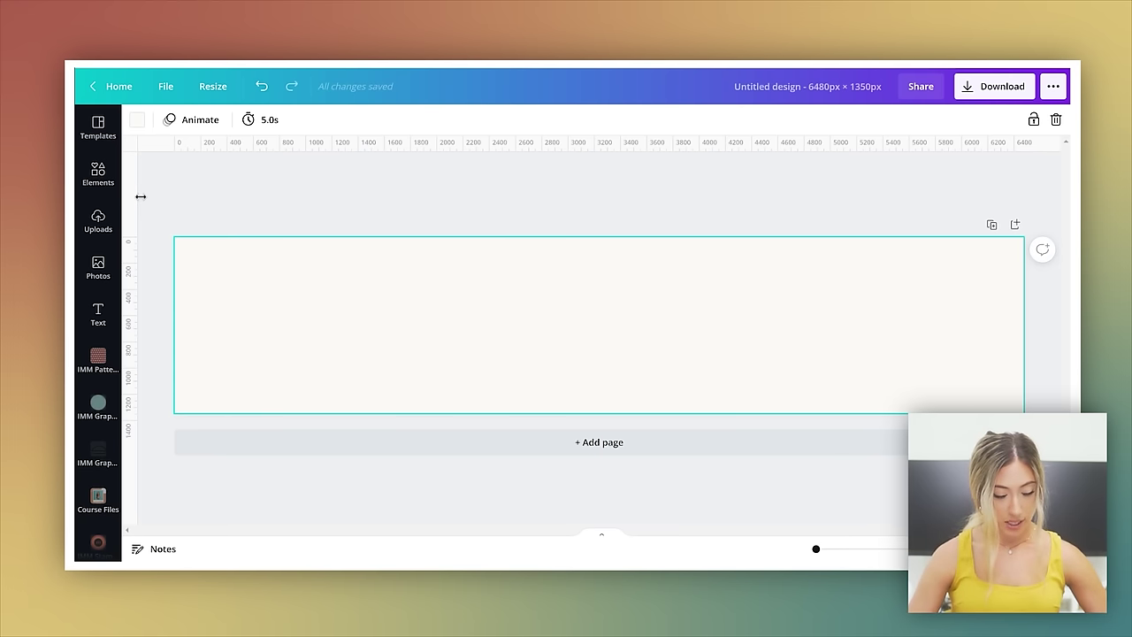
drag(166, 204, 324, 205)
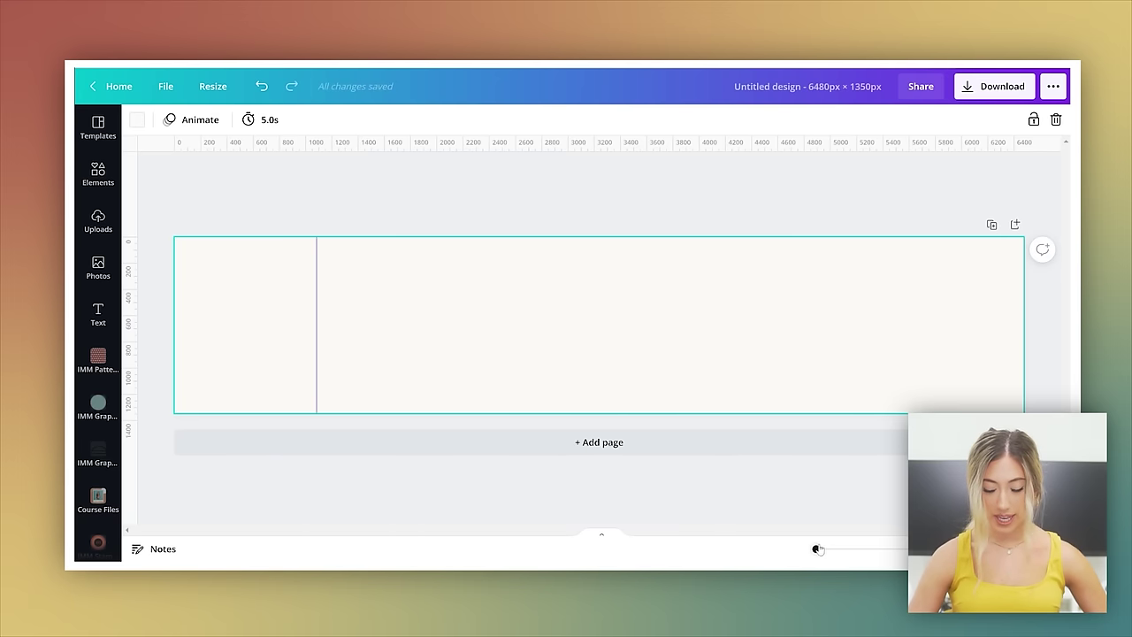
mouse_move(817, 549)
mouse_down()
mouse_move(851, 549)
mouse_move(819, 549)
mouse_up()
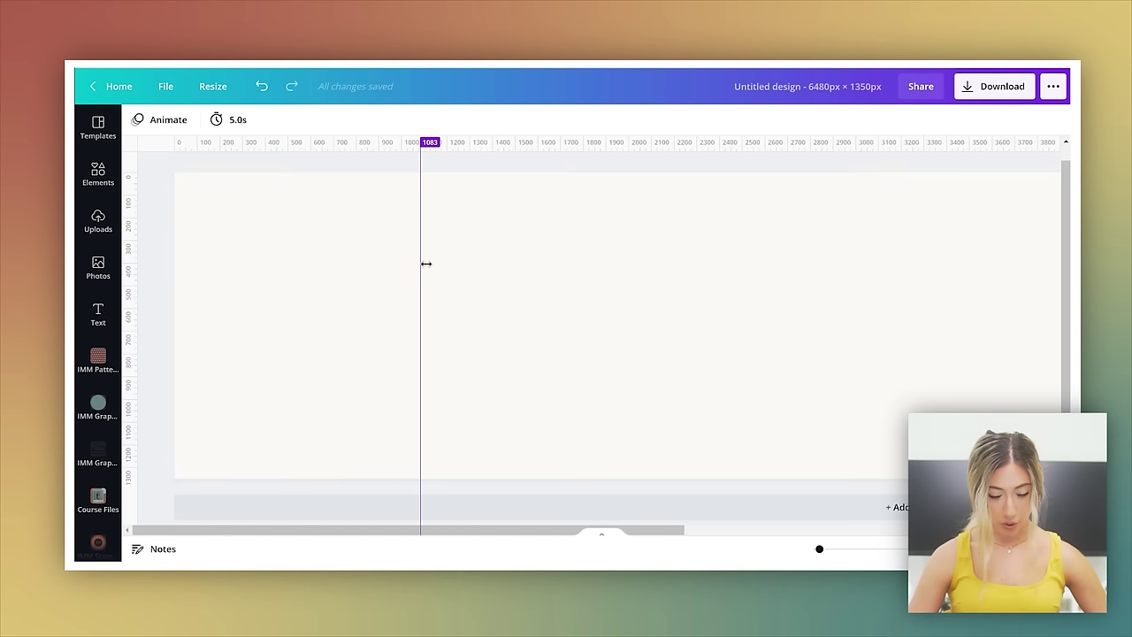
drag(425, 264, 424, 264)
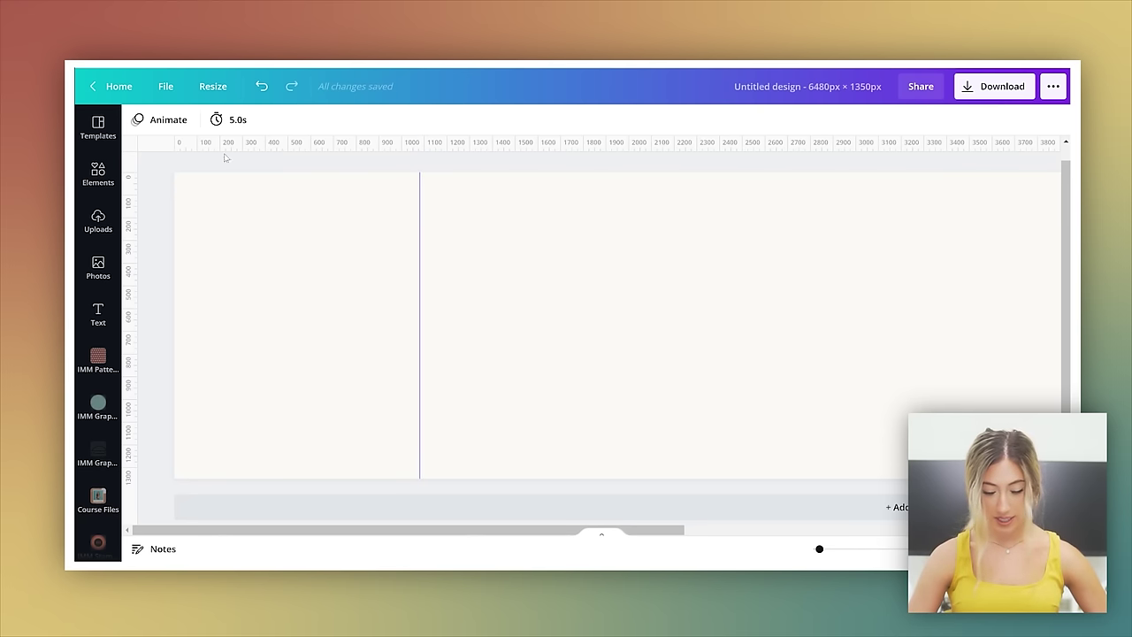
Step: Add the remaining guides at 2160, 3240, 4320 and 5400 px, then view the whole design
drag(276, 155, 670, 182)
drag(884, 148, 915, 205)
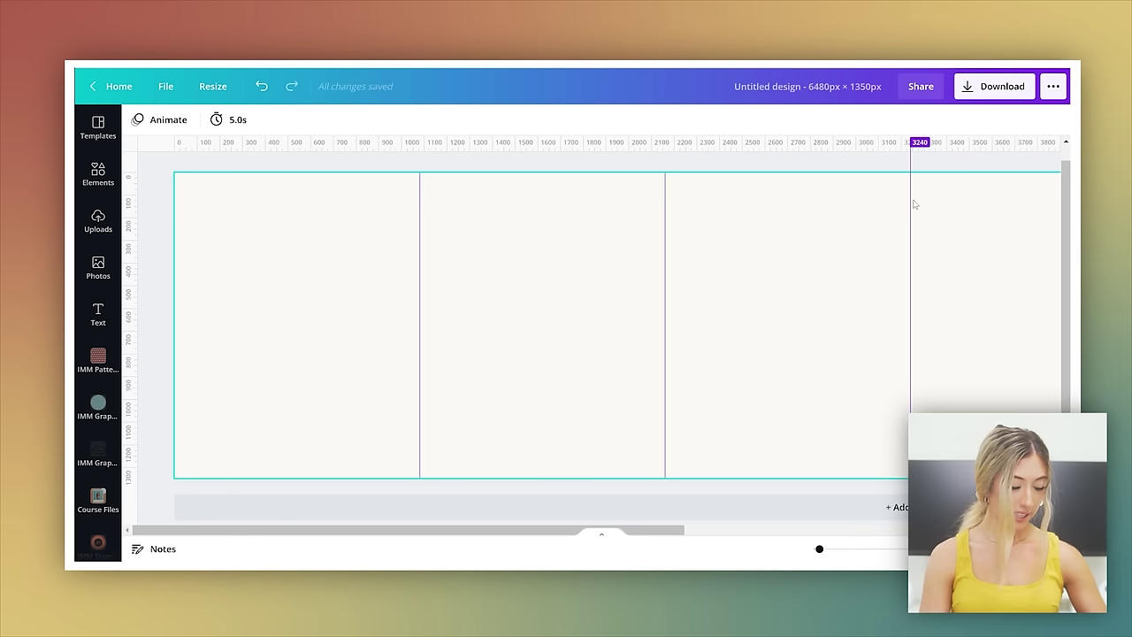
scroll(915, 204, right, 5)
drag(840, 148, 874, 320)
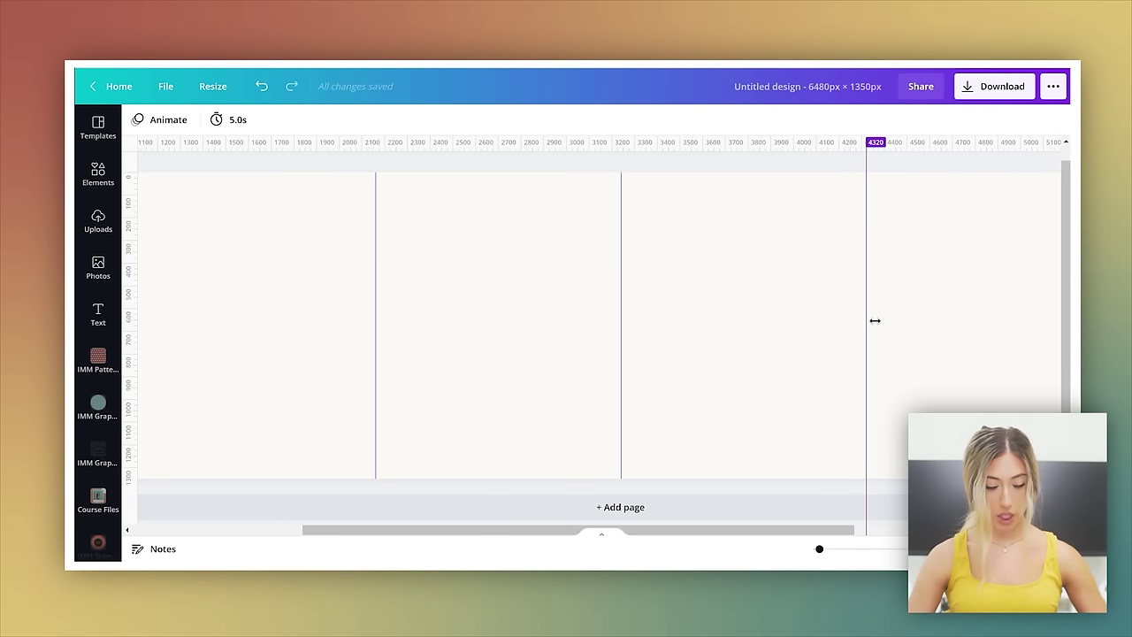
drag(874, 321, 875, 320)
scroll(599, 309, left, 1)
scroll(599, 309, down, 5)
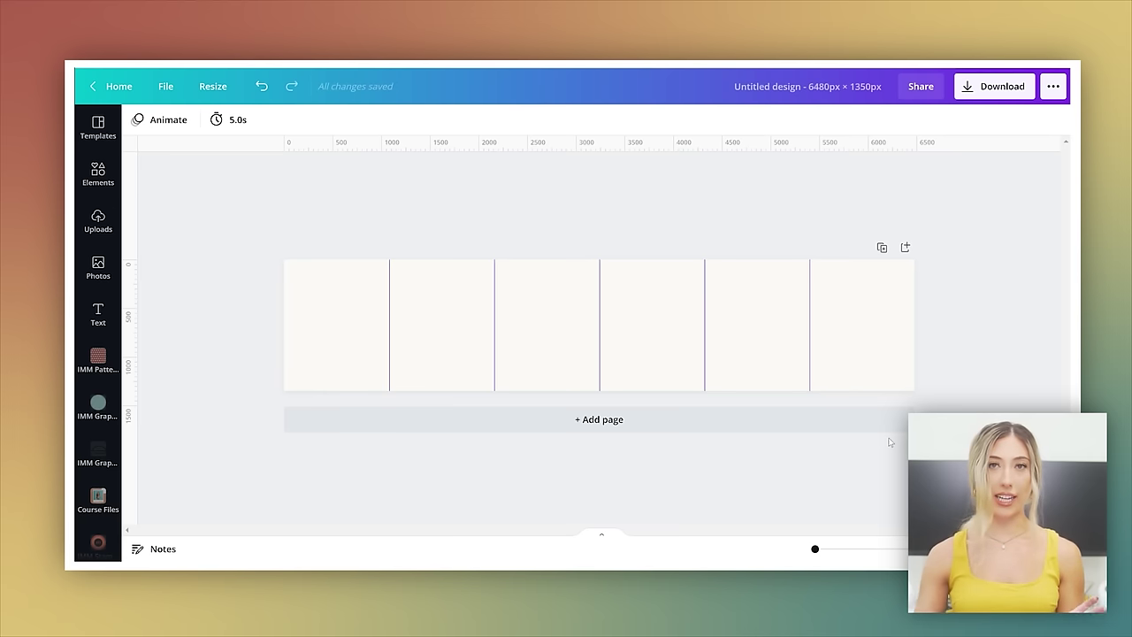
Step: Fill the page background with the gold brand colour
click(322, 308)
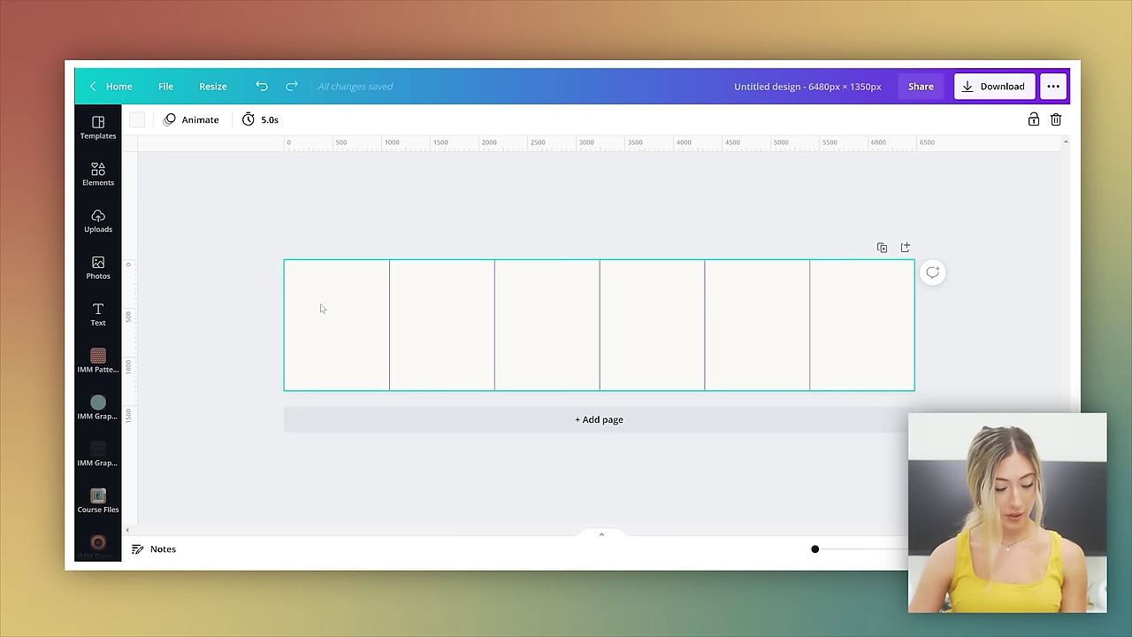
click(137, 119)
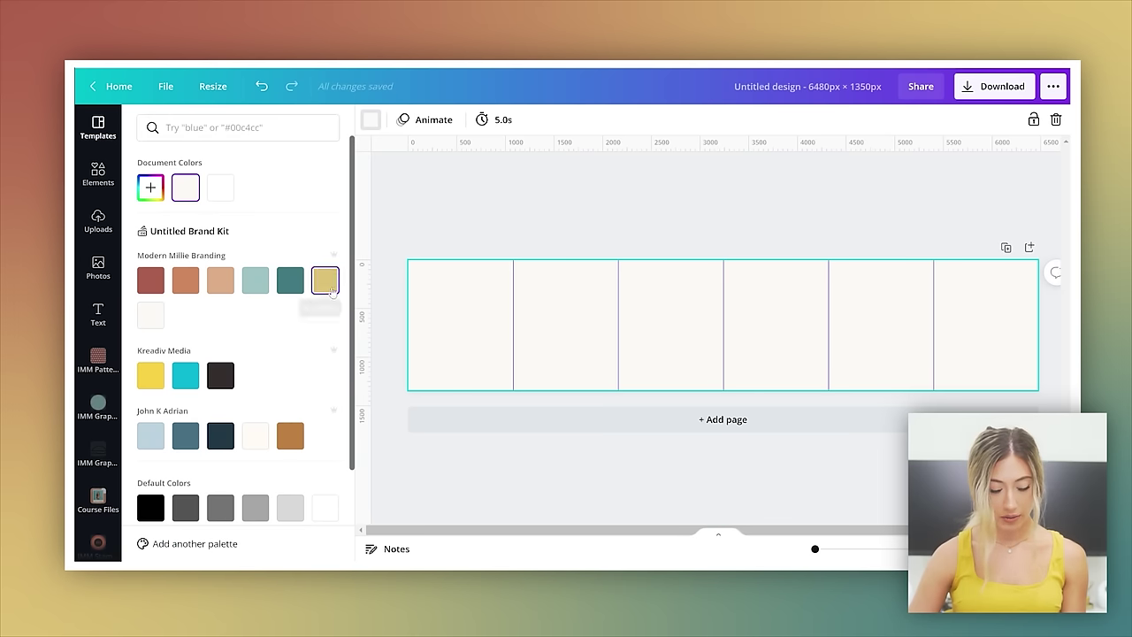
click(323, 279)
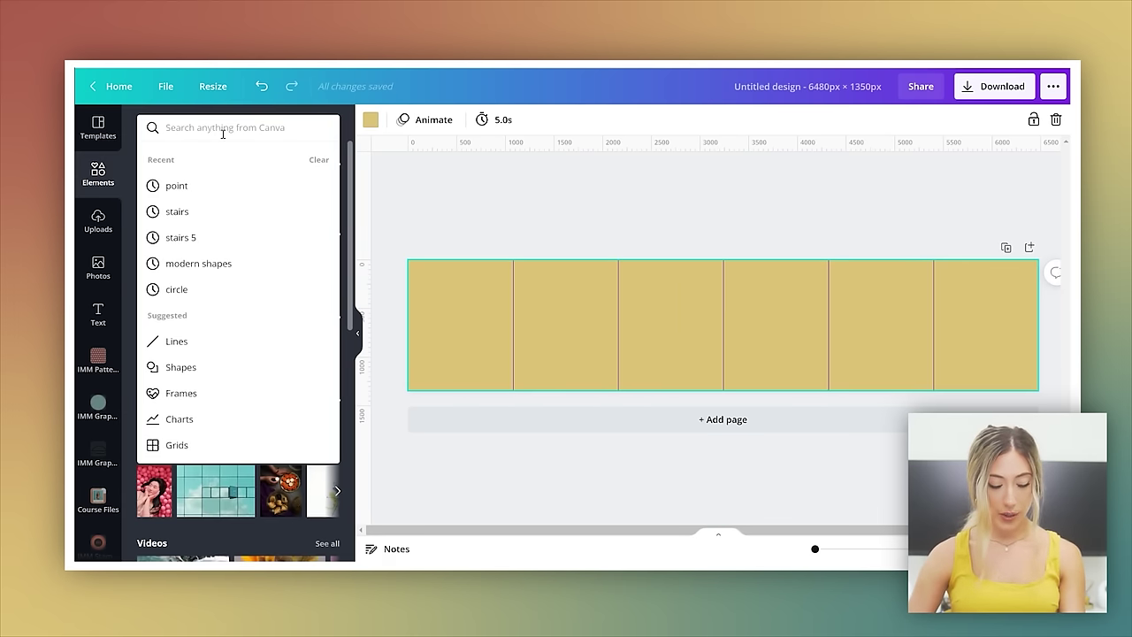
Step: Search 'texture' and apply a dark IMM Patterns background faded to 72 transparency
text(texture)
key(Return)
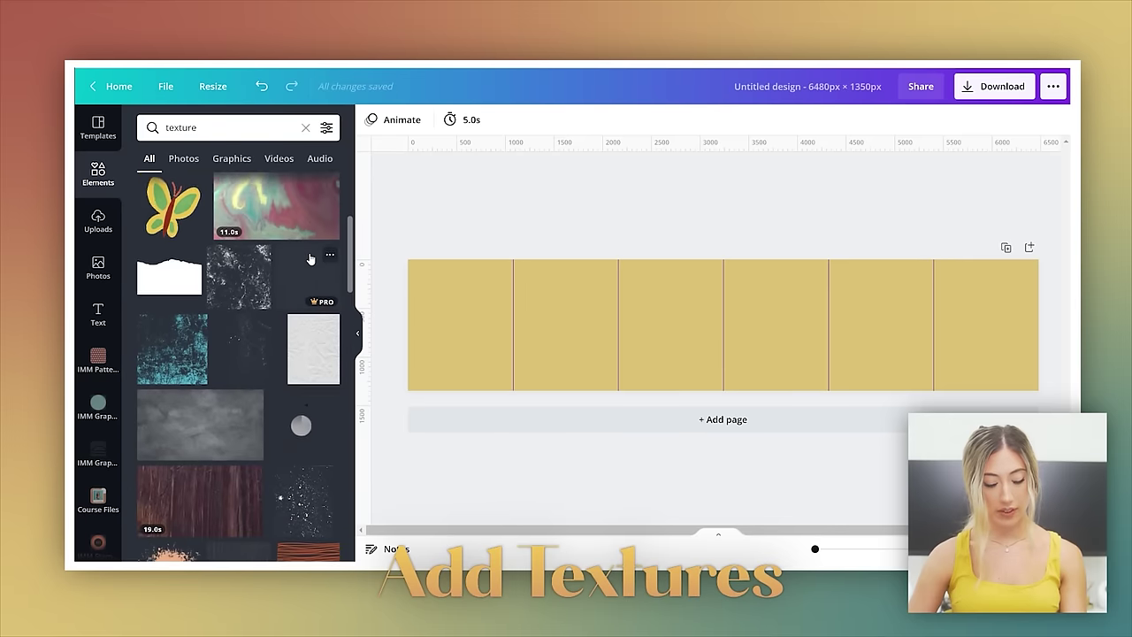
scroll(310, 258, down, 5)
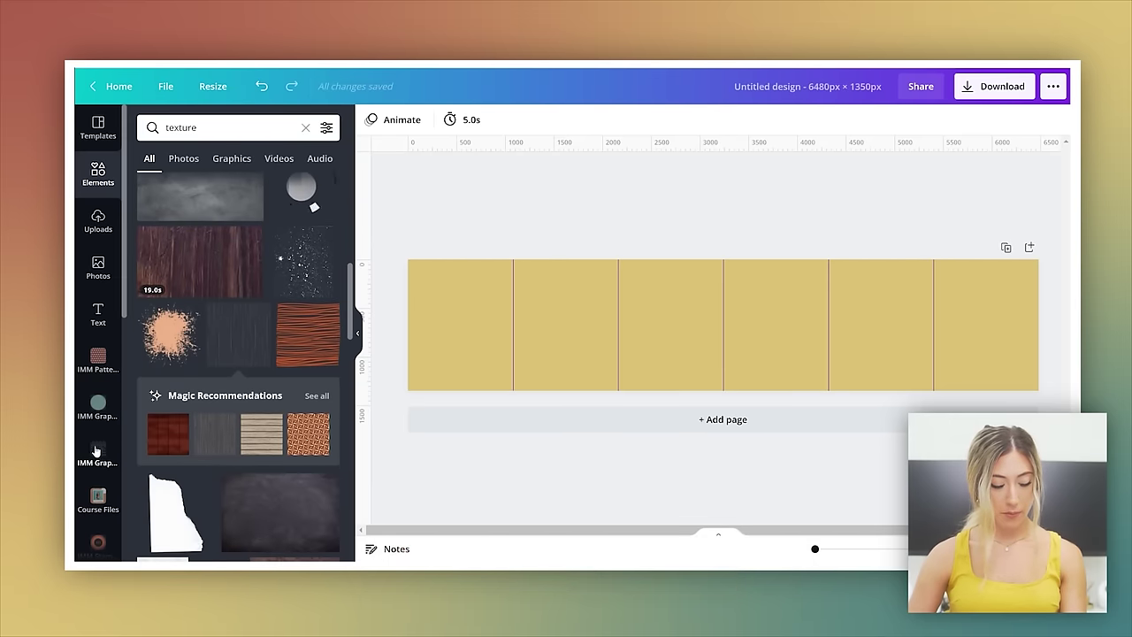
click(97, 360)
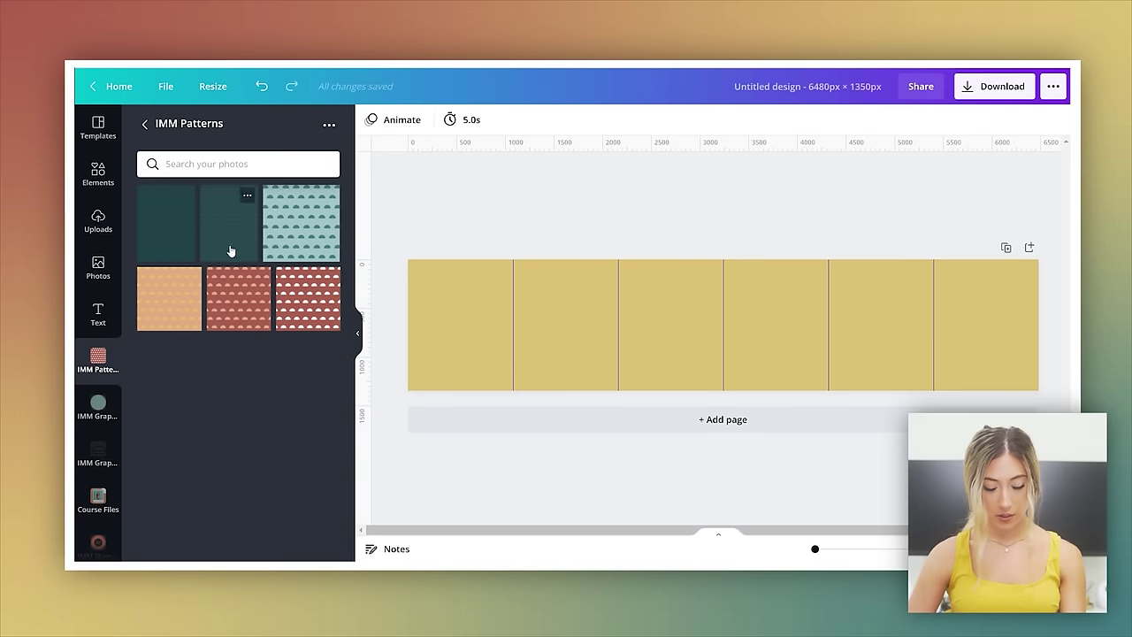
drag(230, 251, 419, 311)
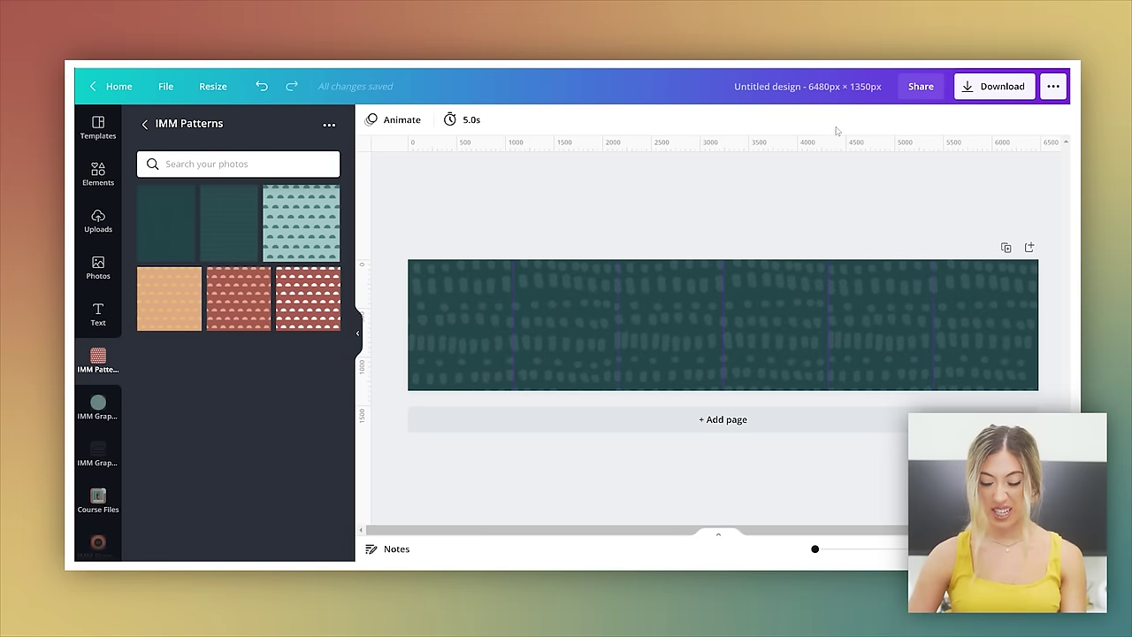
click(959, 275)
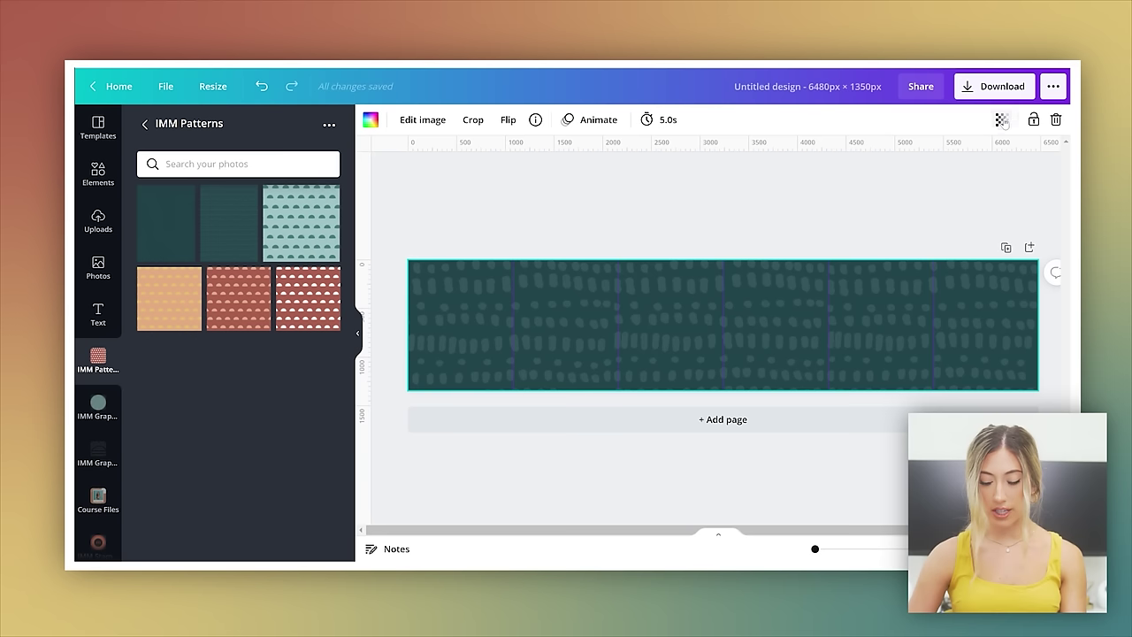
click(1001, 119)
drag(955, 165, 938, 166)
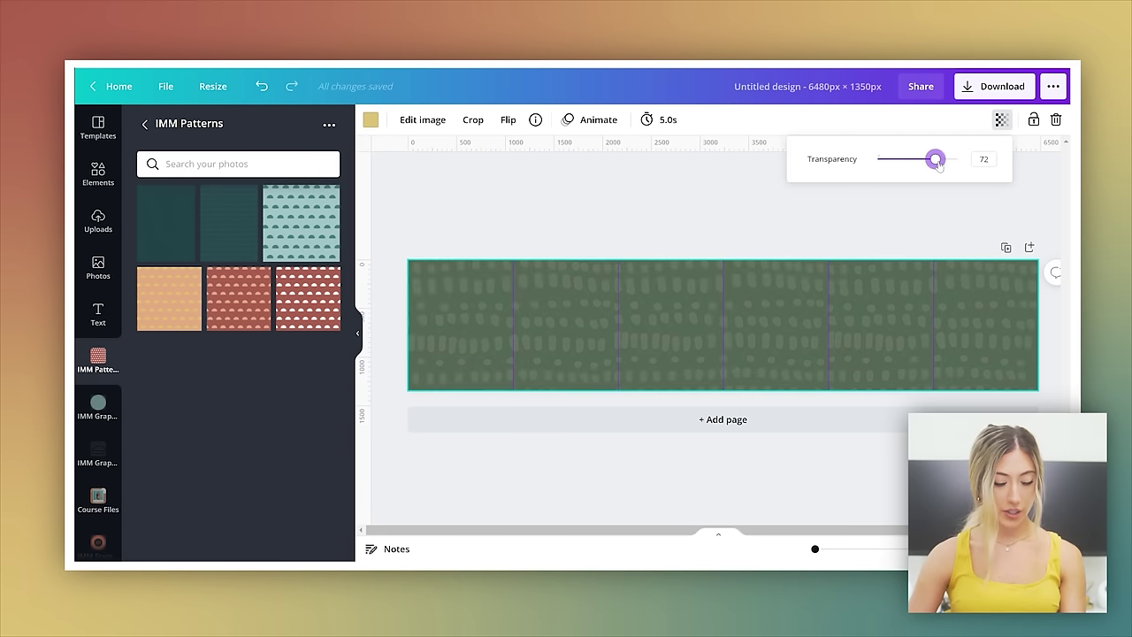
Step: Tint the pattern teal at 45 transparency, then delete it to return to plain gold
click(370, 121)
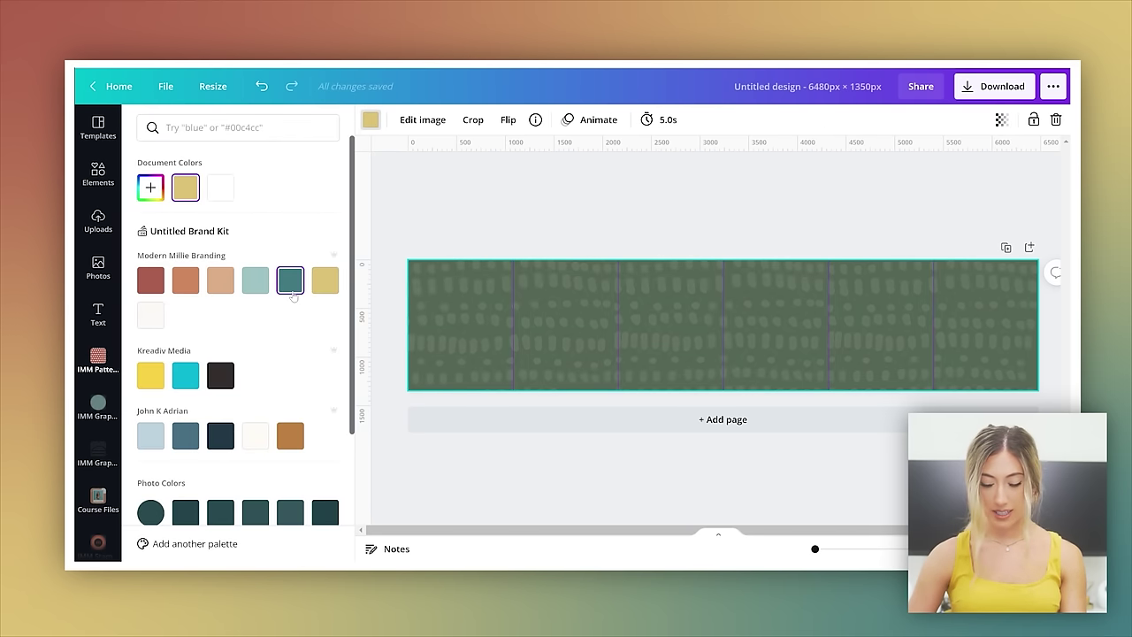
click(292, 291)
click(1002, 119)
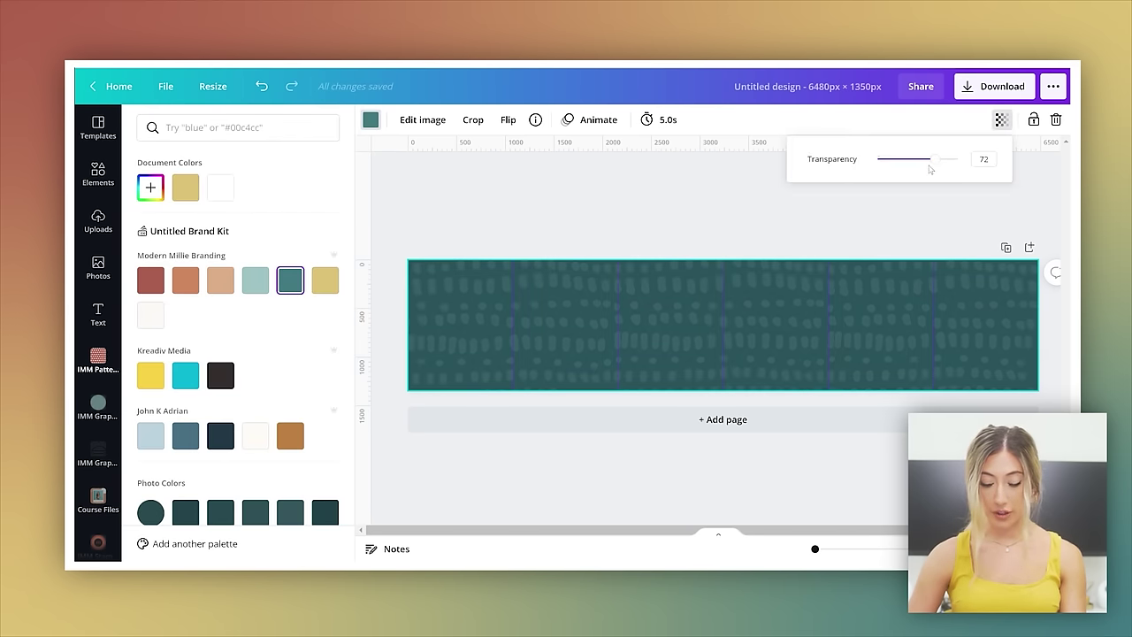
mouse_move(930, 162)
mouse_down()
mouse_move(902, 160)
mouse_move(916, 161)
mouse_up()
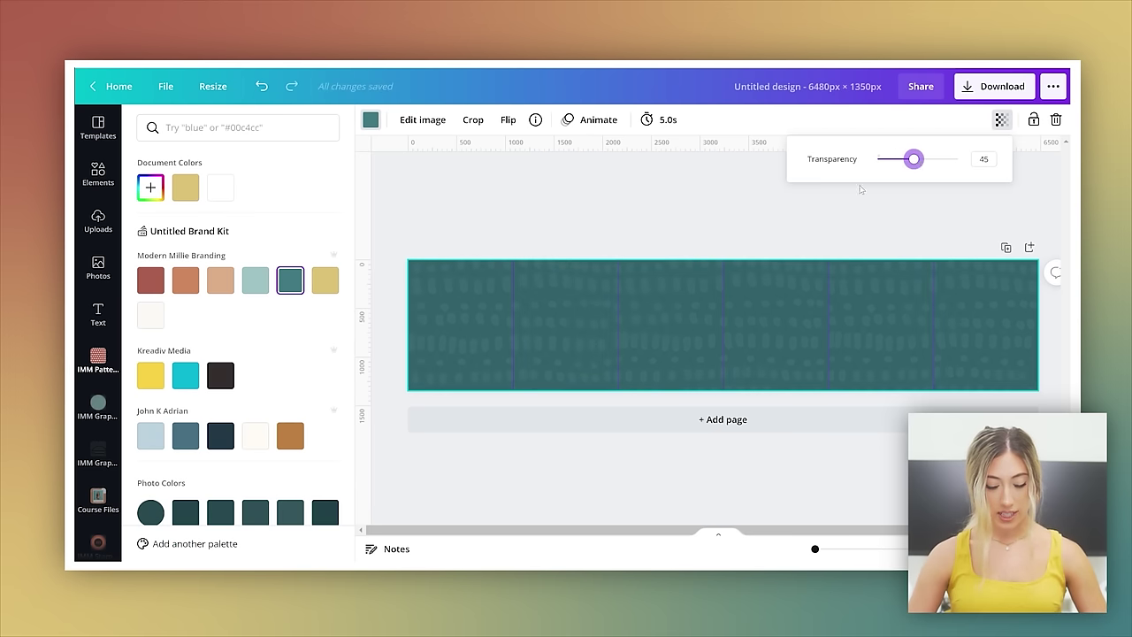
key(Delete)
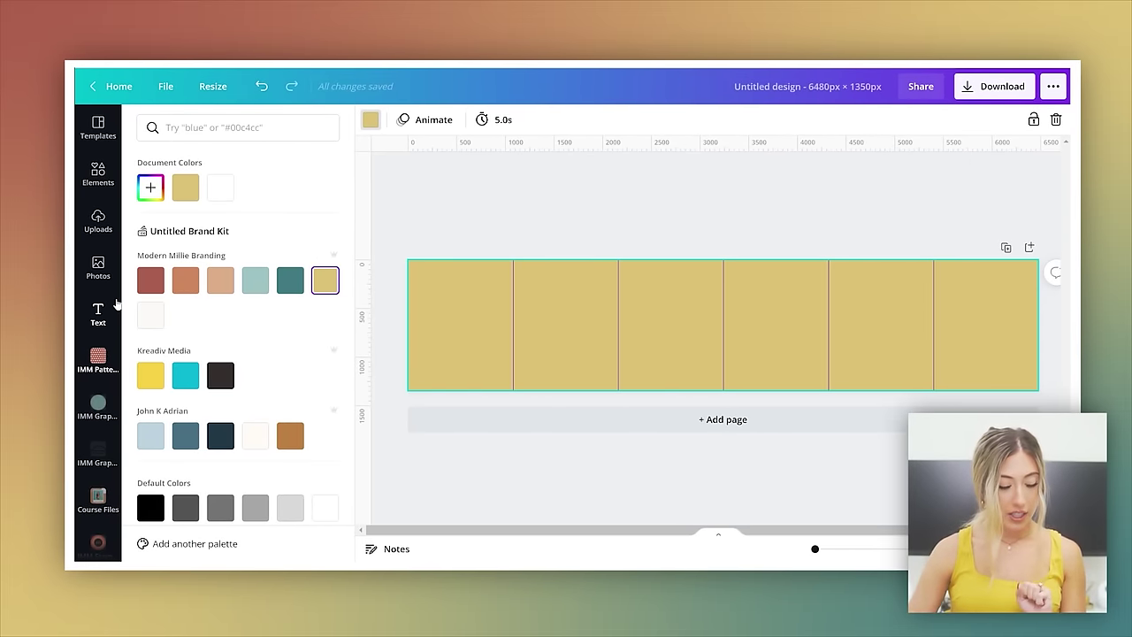
Step: Add the IMM Graphics Color rainbow, enlarged across the first two panels along the bottom
scroll(109, 353, down, 1)
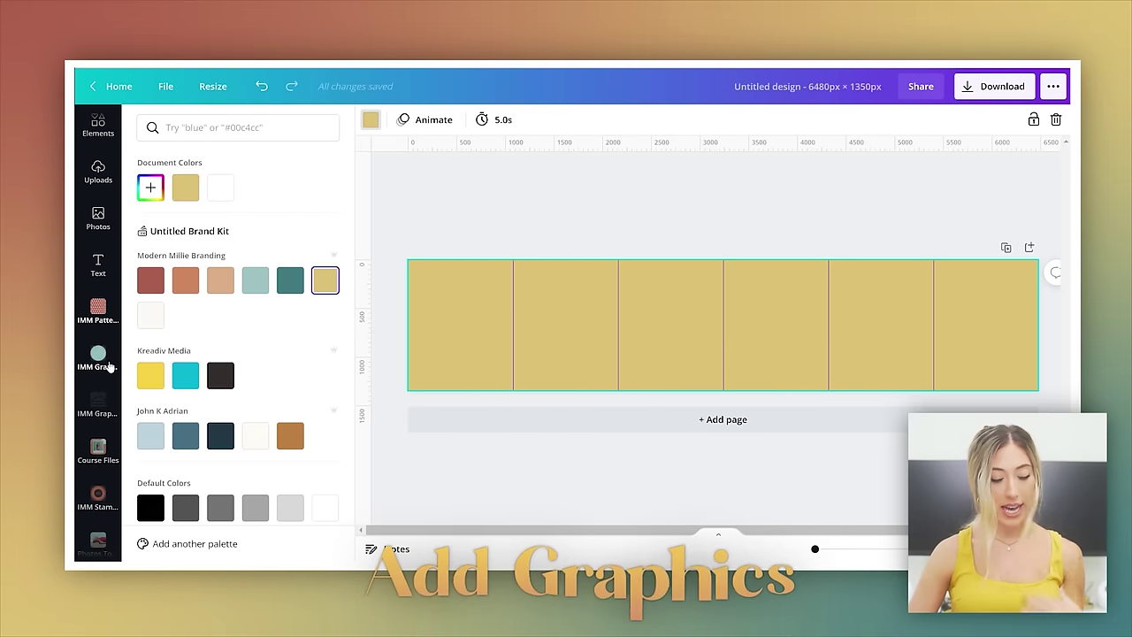
click(108, 362)
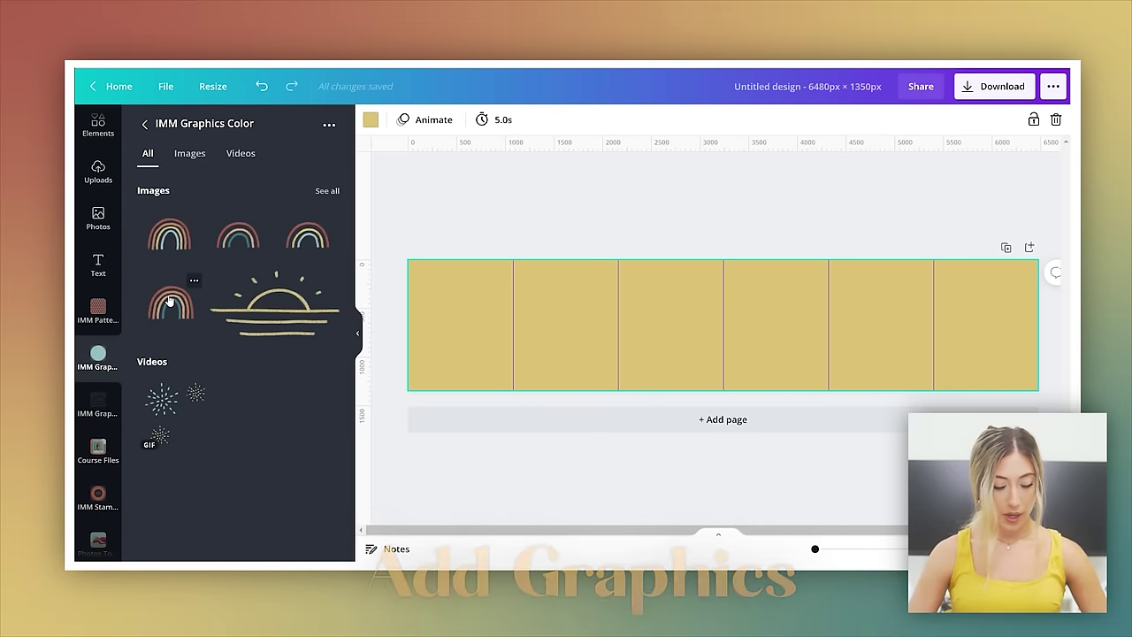
click(170, 301)
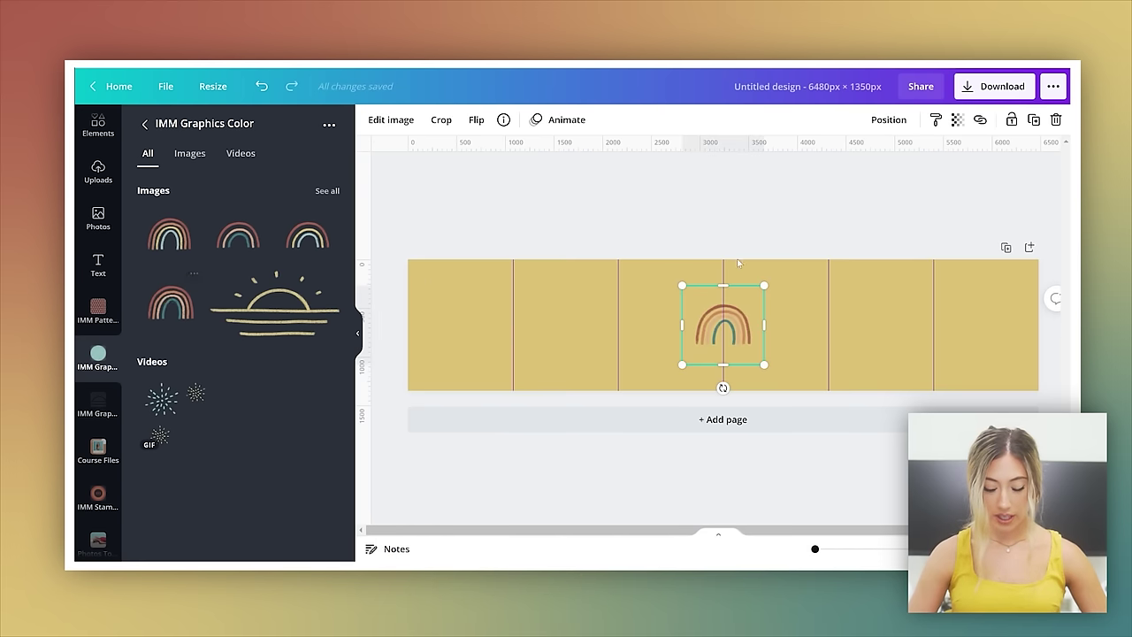
drag(693, 369, 554, 507)
drag(762, 294, 609, 276)
drag(550, 368, 558, 373)
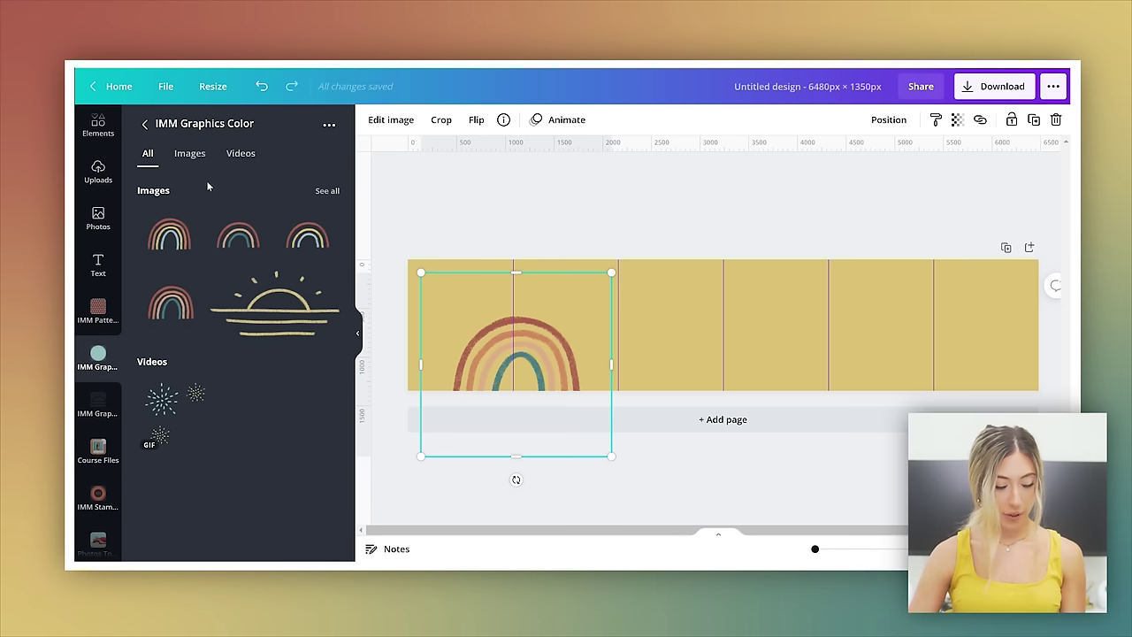
Step: Search elements for 'rainbow', browse the results, then clear the search
scroll(92, 223, up, 2)
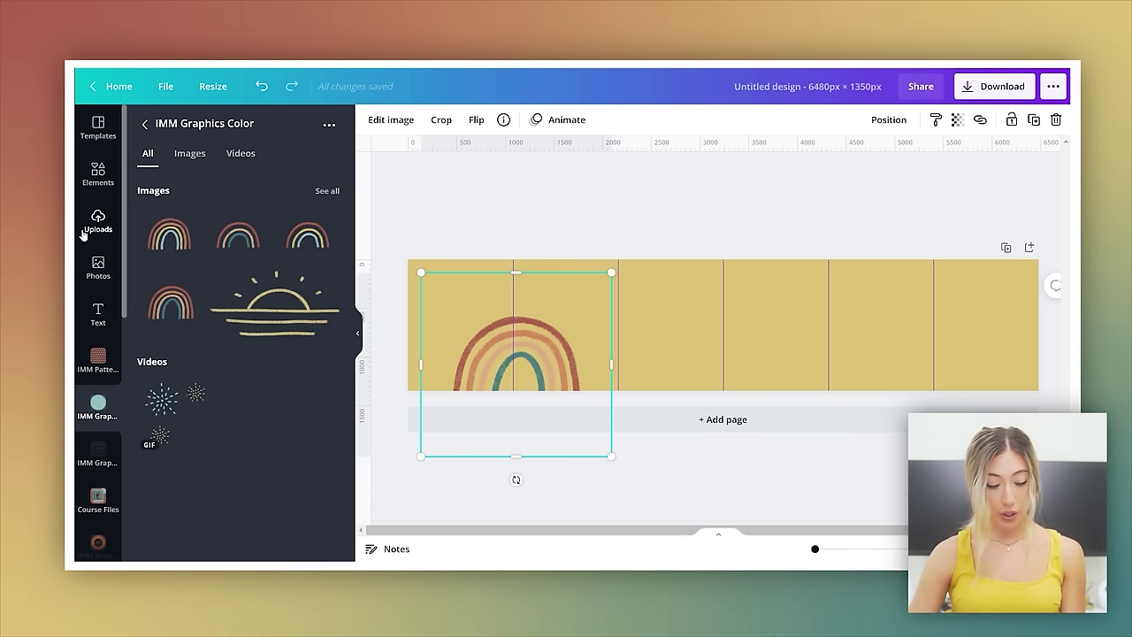
click(93, 182)
click(220, 133)
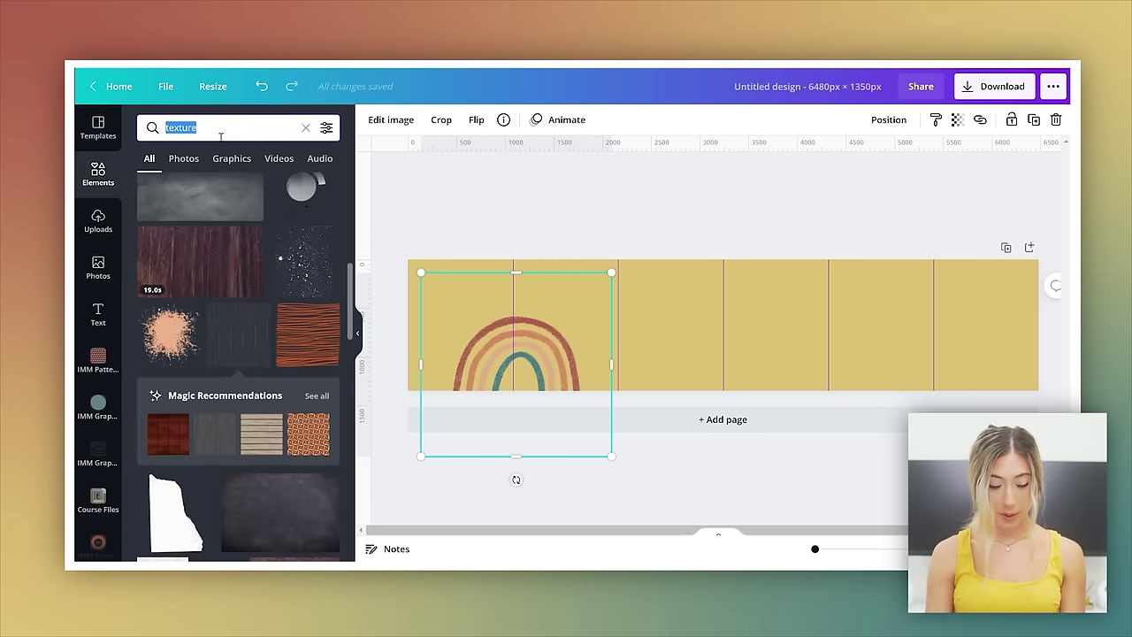
text(rainbow)
key(Return)
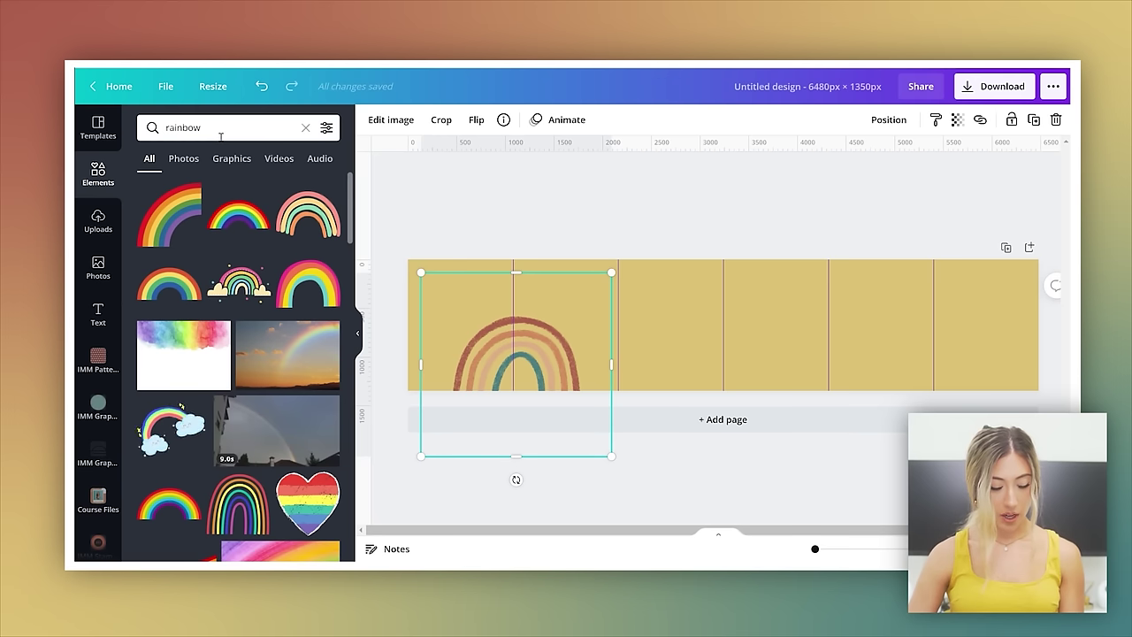
scroll(296, 276, down, 5)
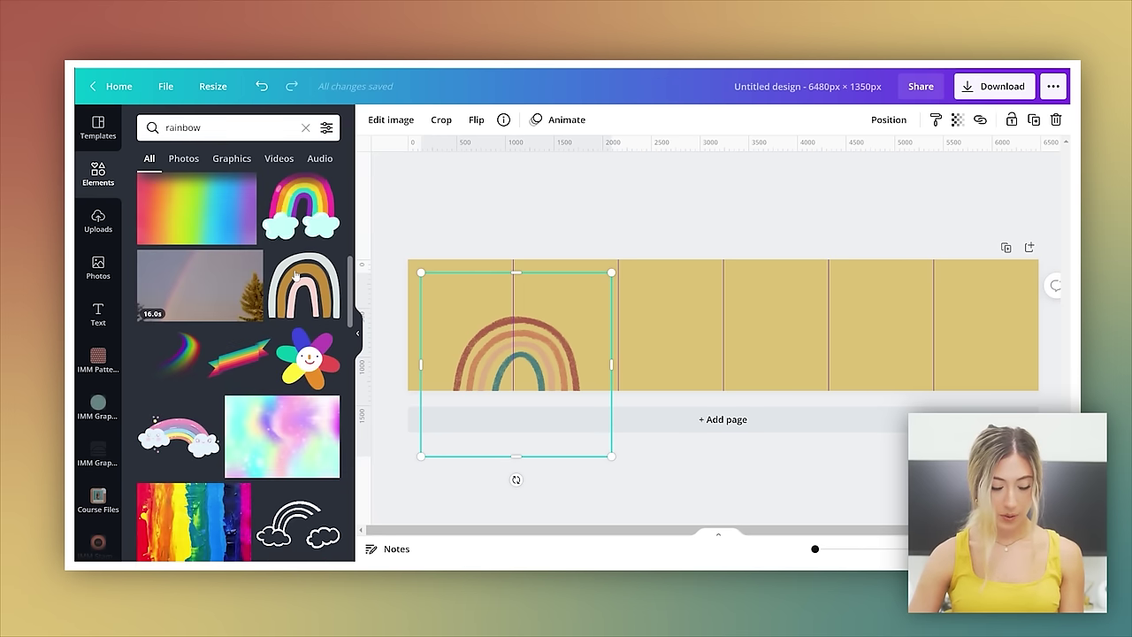
scroll(316, 287, down, 3)
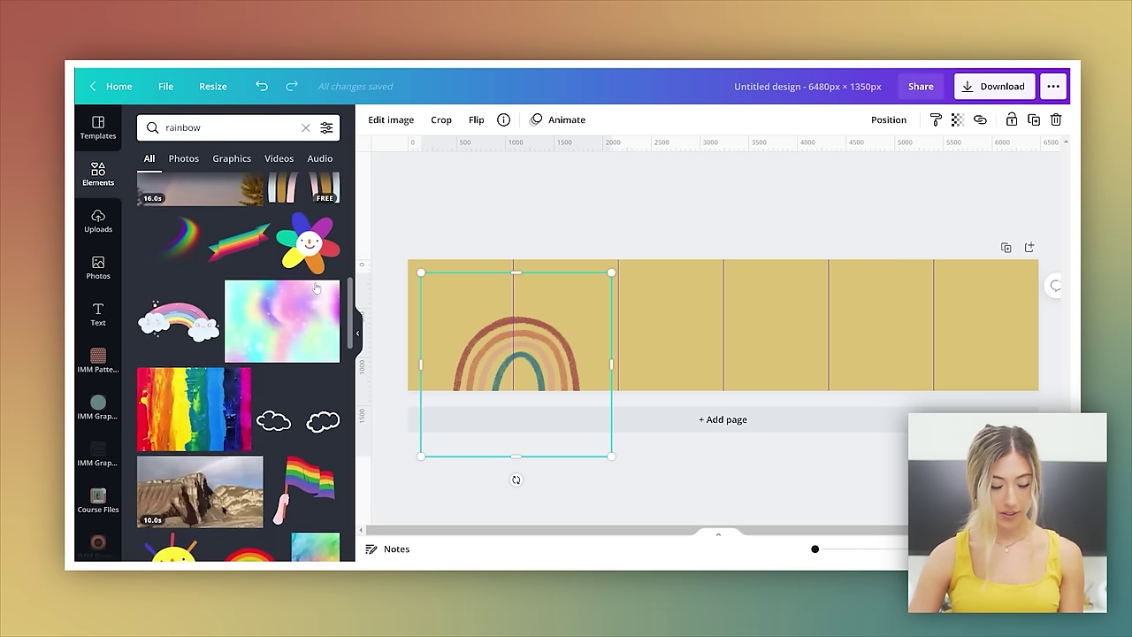
scroll(315, 287, down, 15)
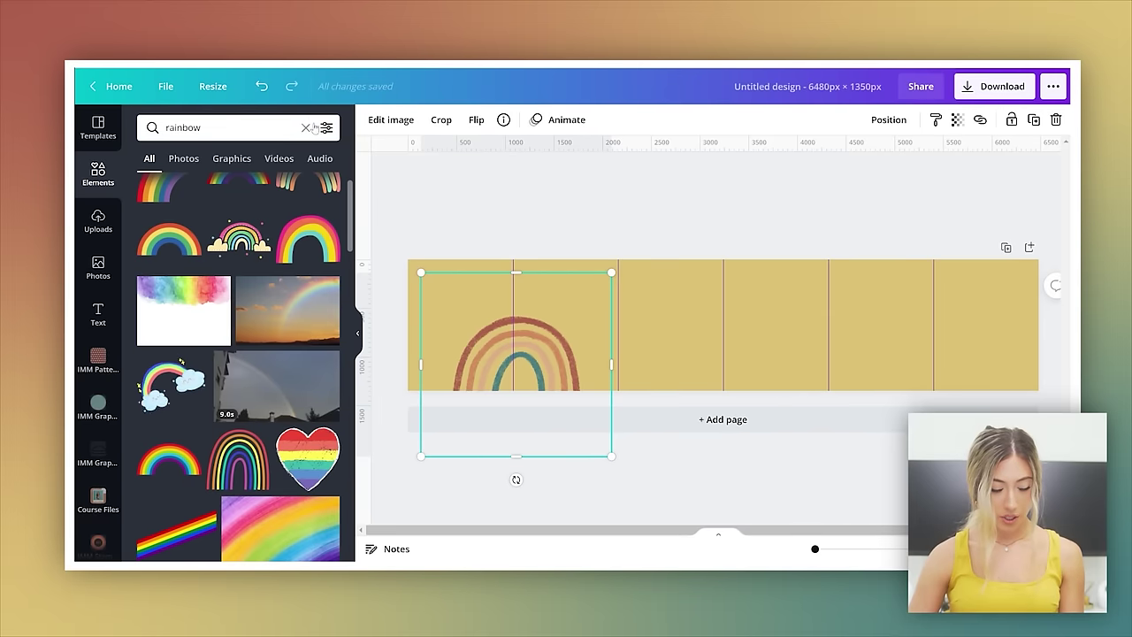
click(306, 128)
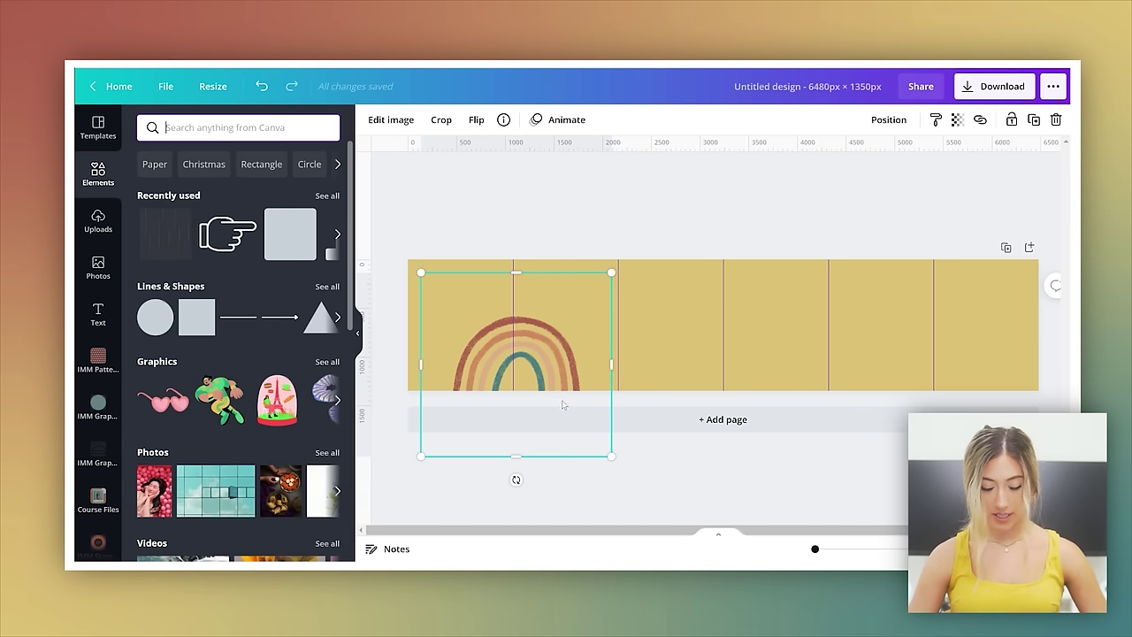
Step: Paste the texture element, enlarge it over the last two panels, and fade it to 42 transparency
key(ctrl+v)
drag(749, 354, 892, 425)
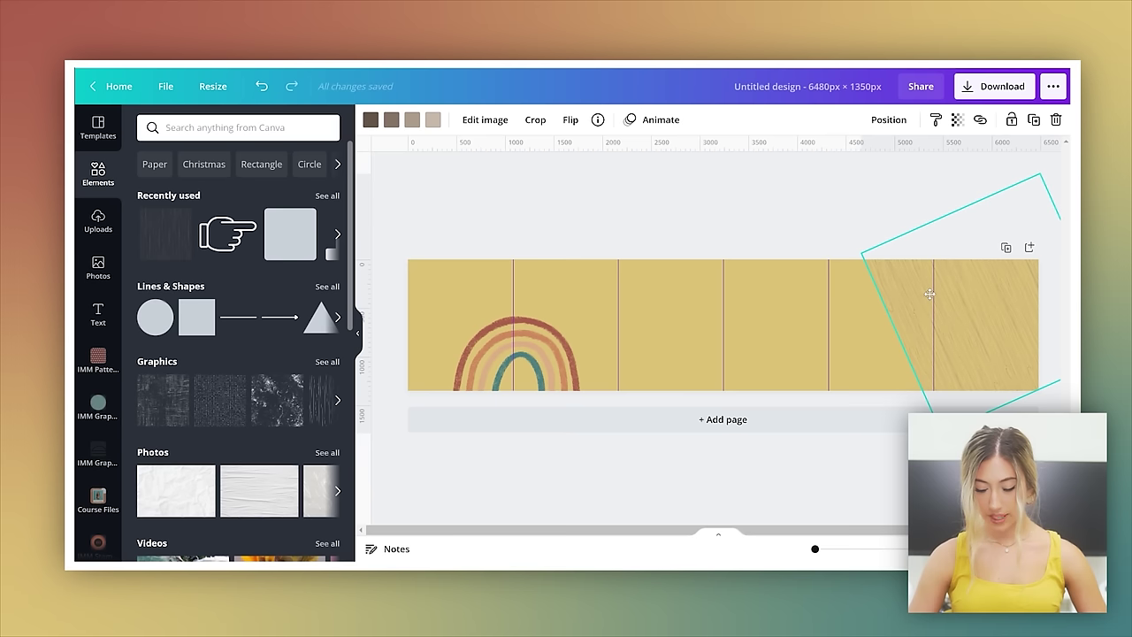
click(821, 227)
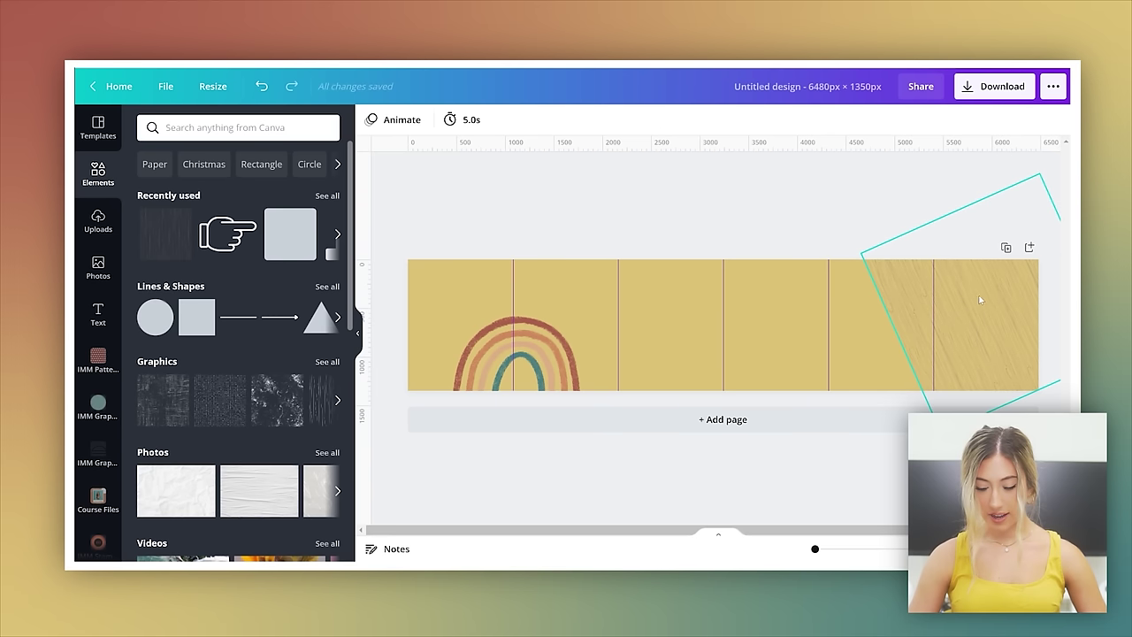
click(976, 211)
click(957, 121)
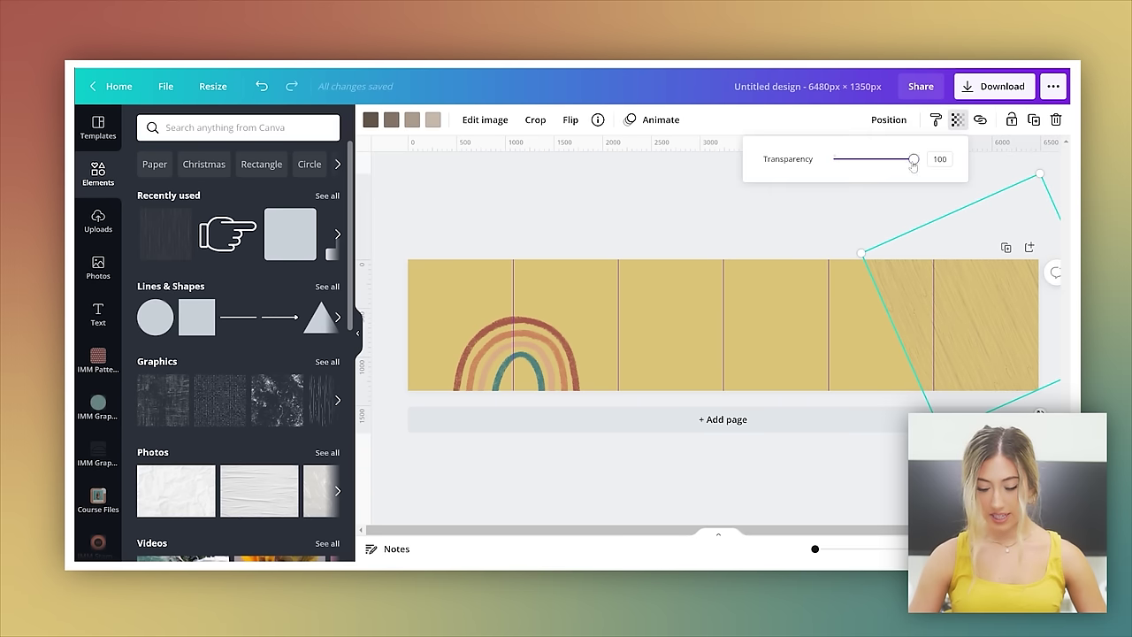
drag(913, 160, 868, 160)
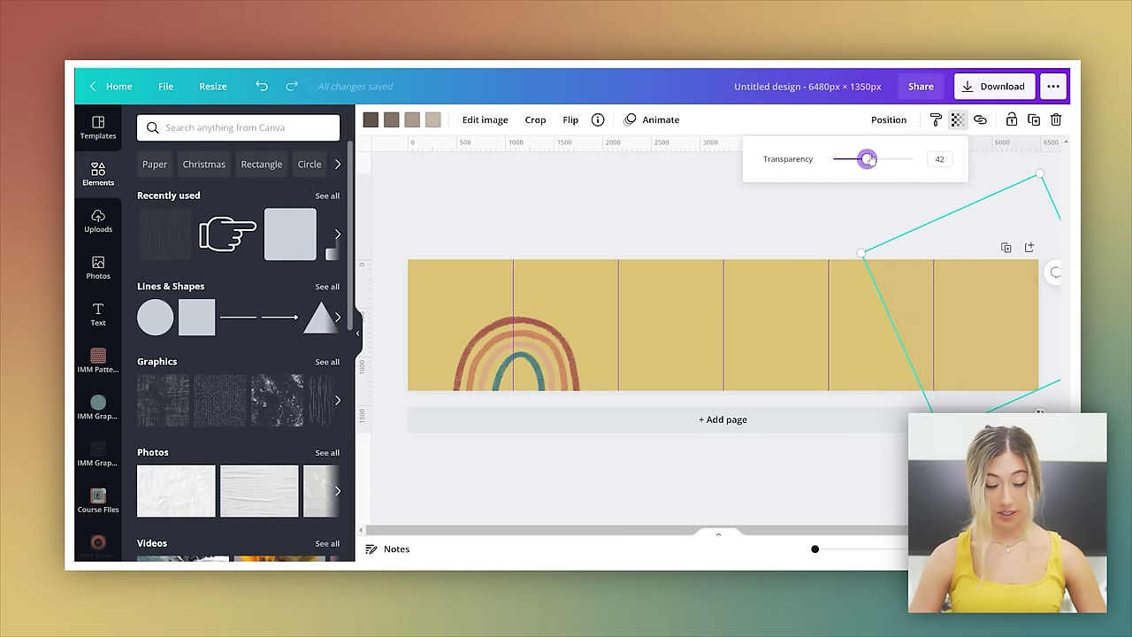
click(371, 119)
click(398, 156)
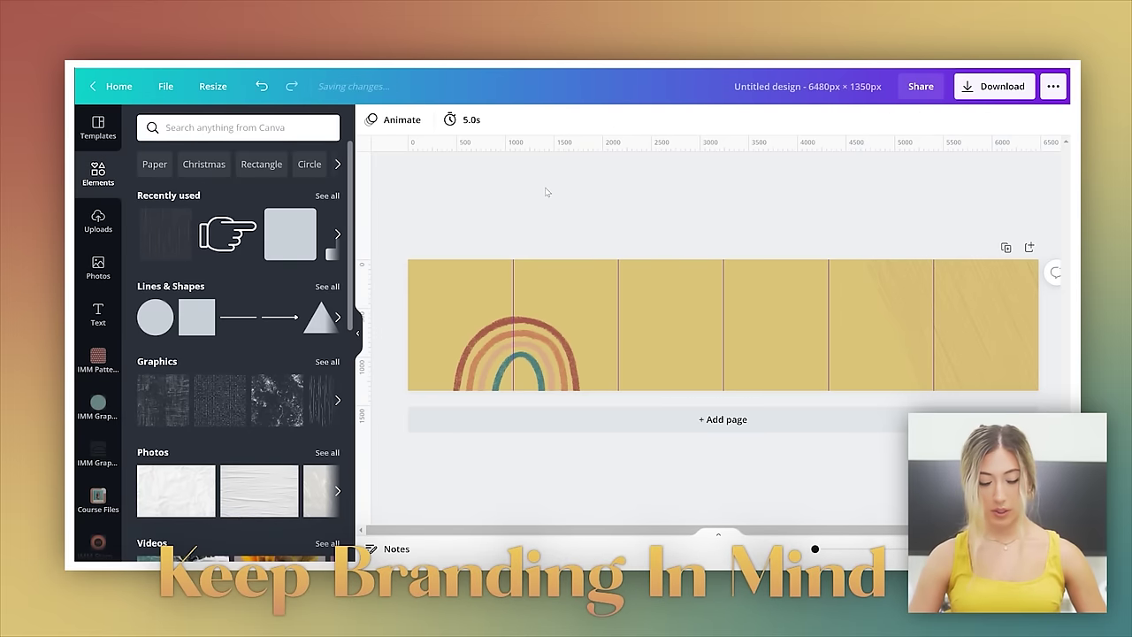
Step: Search elements for 'arrow', add a sketchy arrow from the Graphics results, then delete it
click(189, 129)
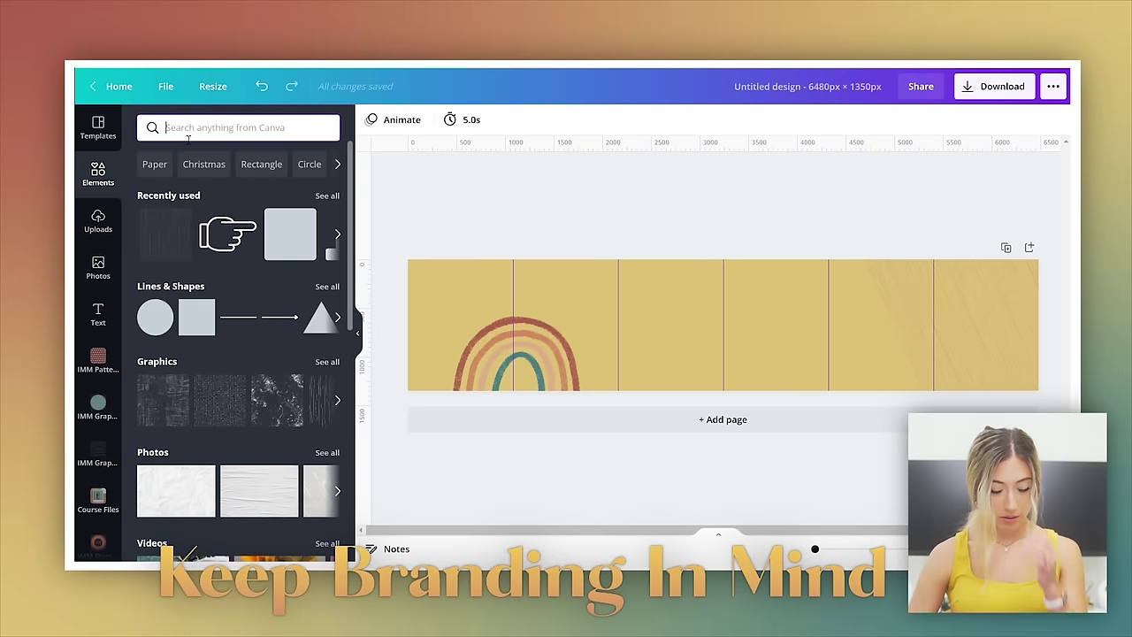
text(arrow)
key(Return)
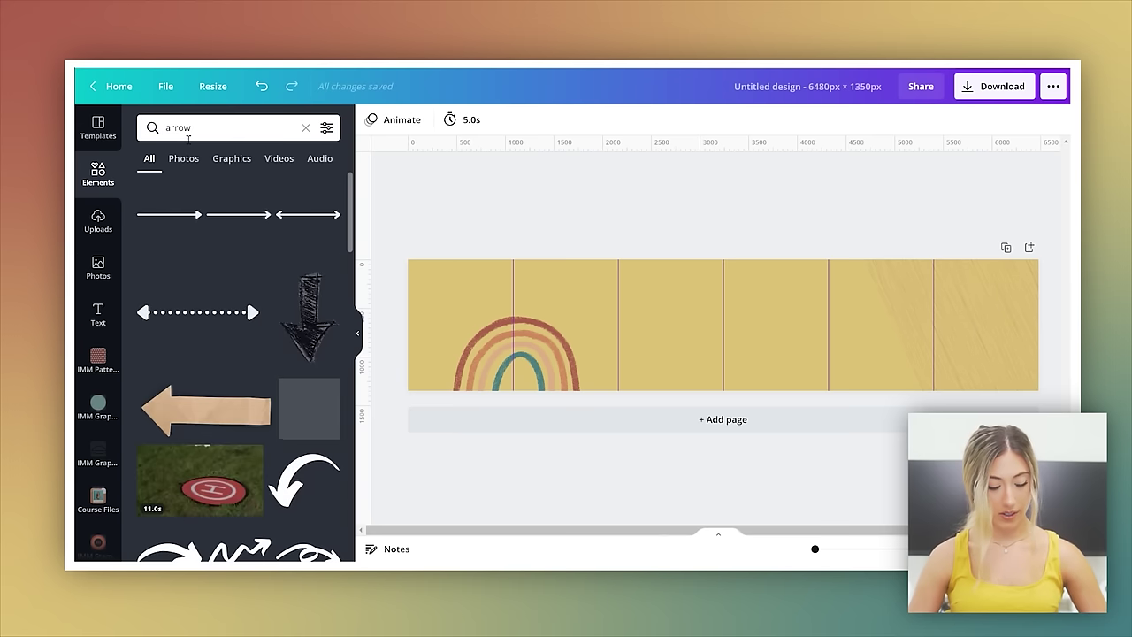
scroll(229, 295, down, 5)
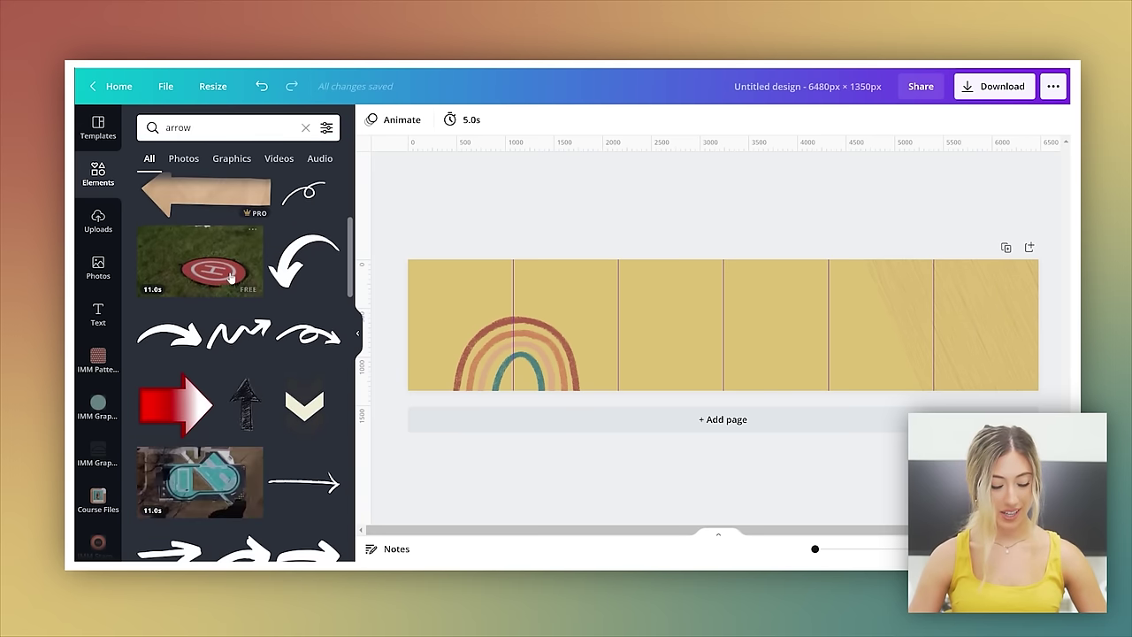
click(232, 161)
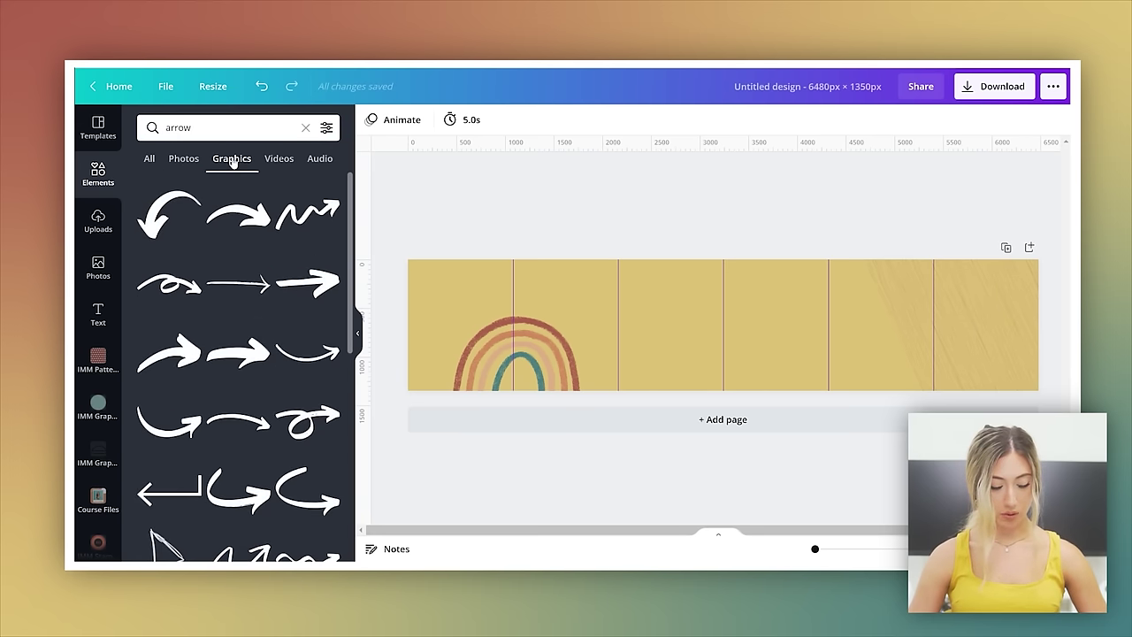
scroll(253, 298, down, 5)
scroll(309, 368, down, 4)
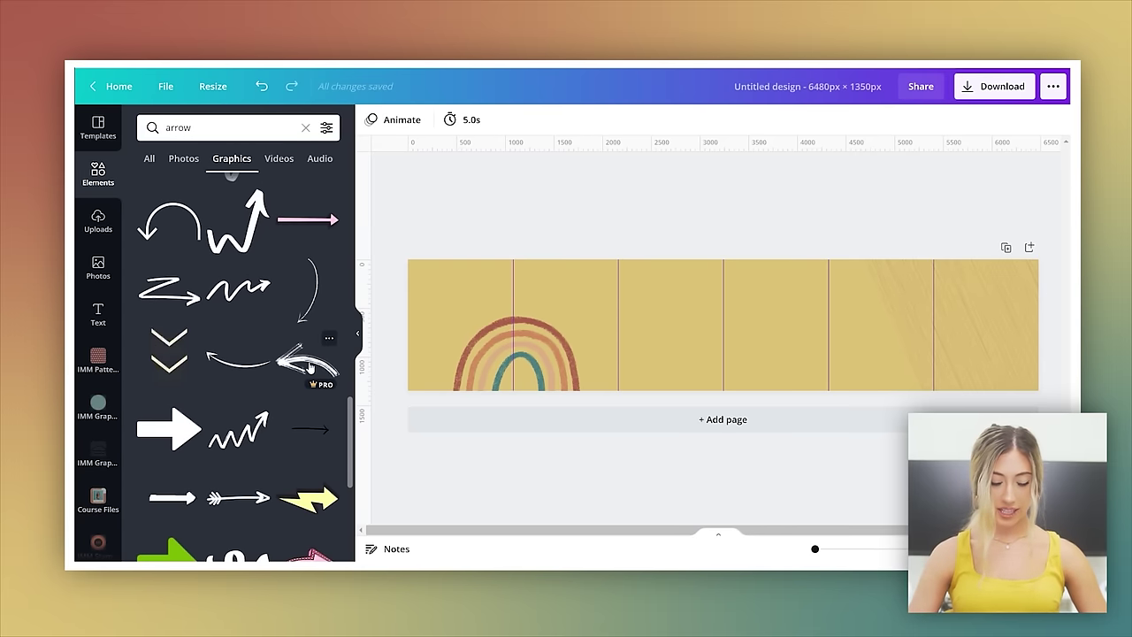
scroll(309, 368, down, 2)
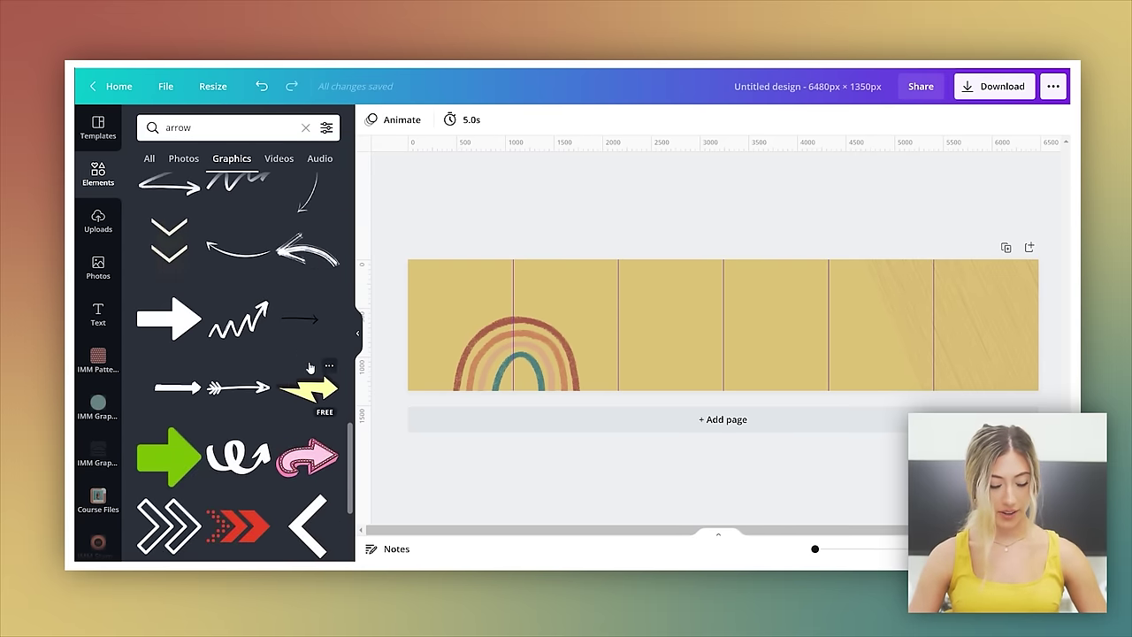
scroll(310, 336, up, 1)
click(310, 327)
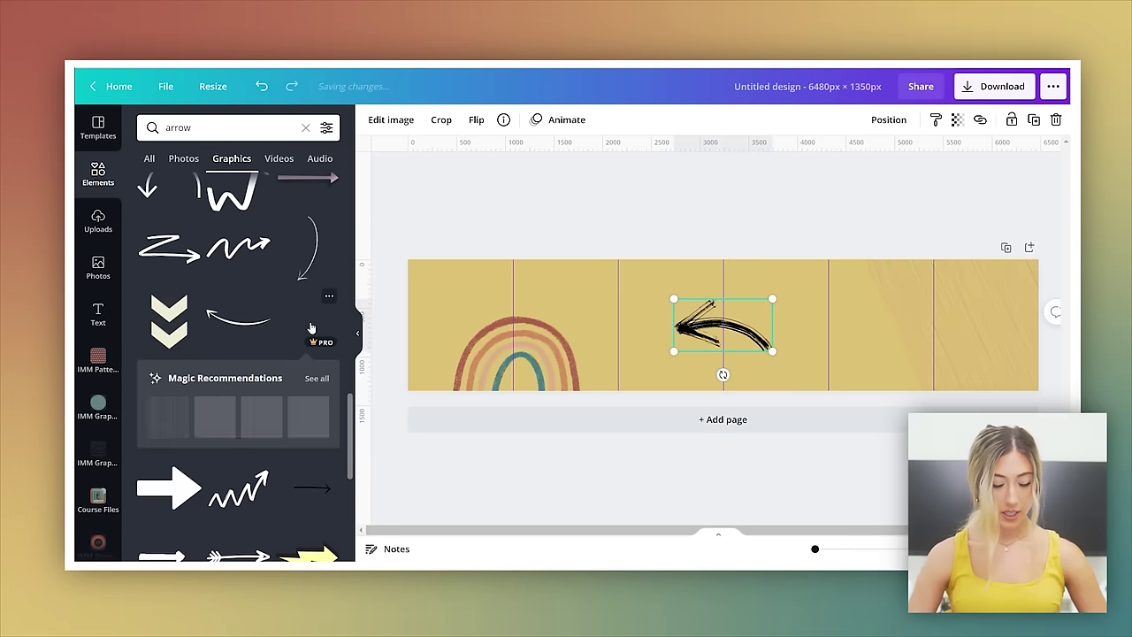
key(Delete)
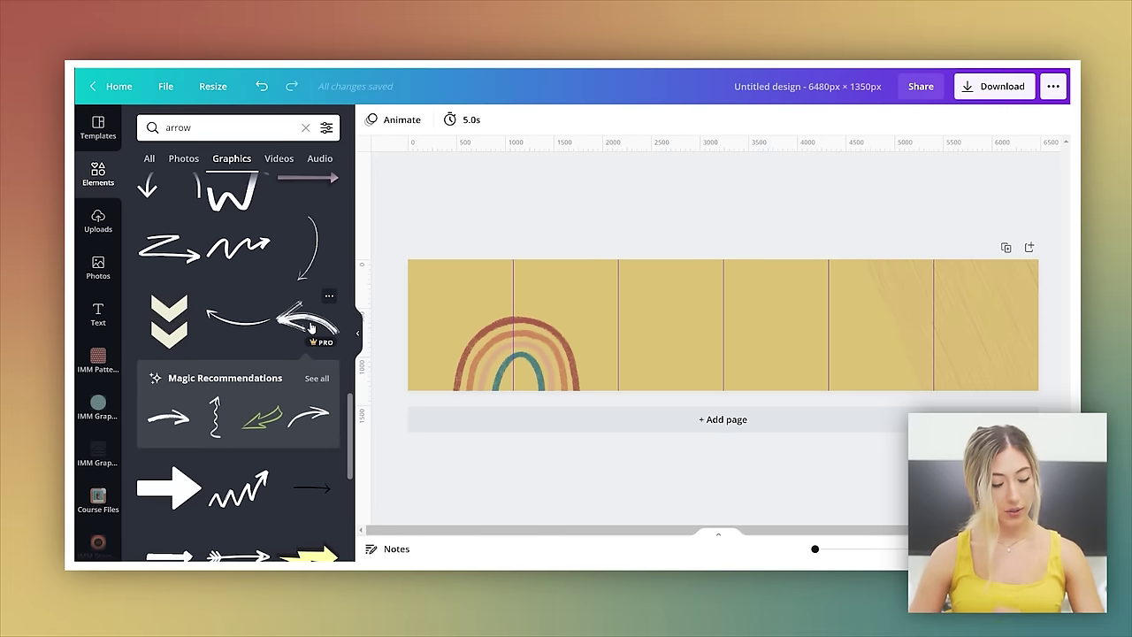
Step: Add an orange GET MORE heading in Firefly Sans Serif at the banner's top-left
key(t)
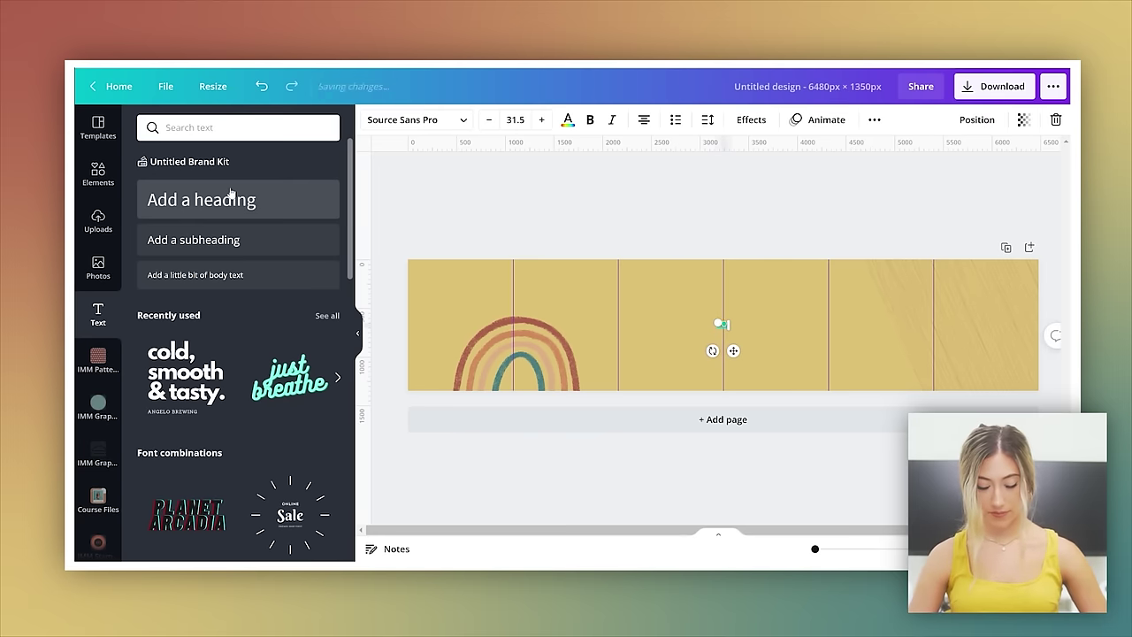
key(ctrl+v)
click(416, 119)
click(232, 353)
drag(691, 316, 453, 284)
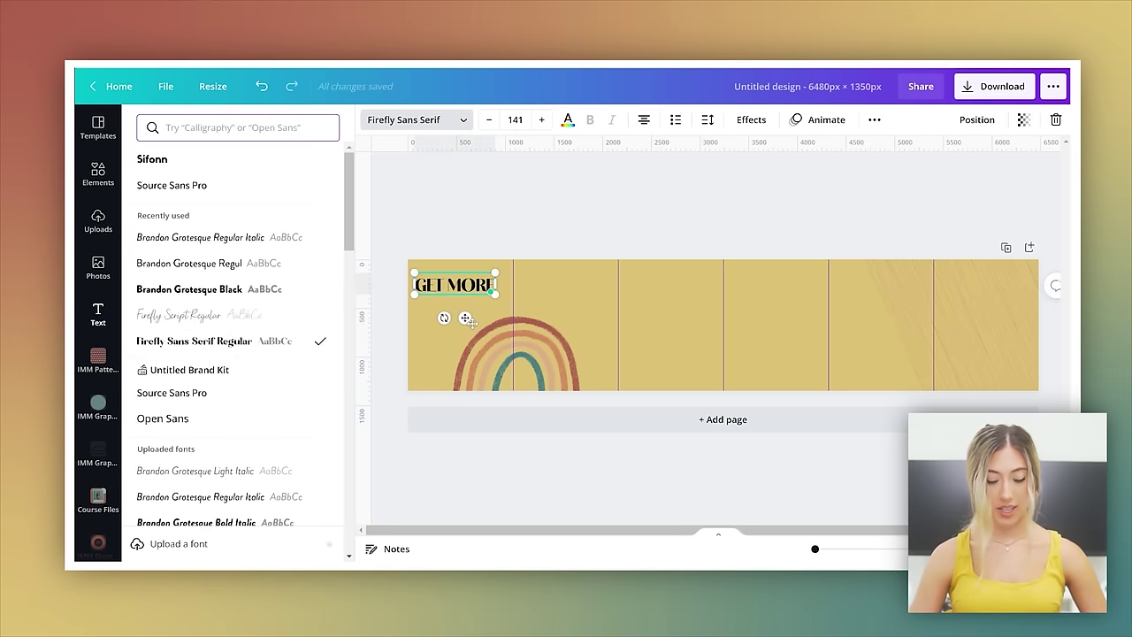
click(568, 119)
click(287, 445)
click(421, 122)
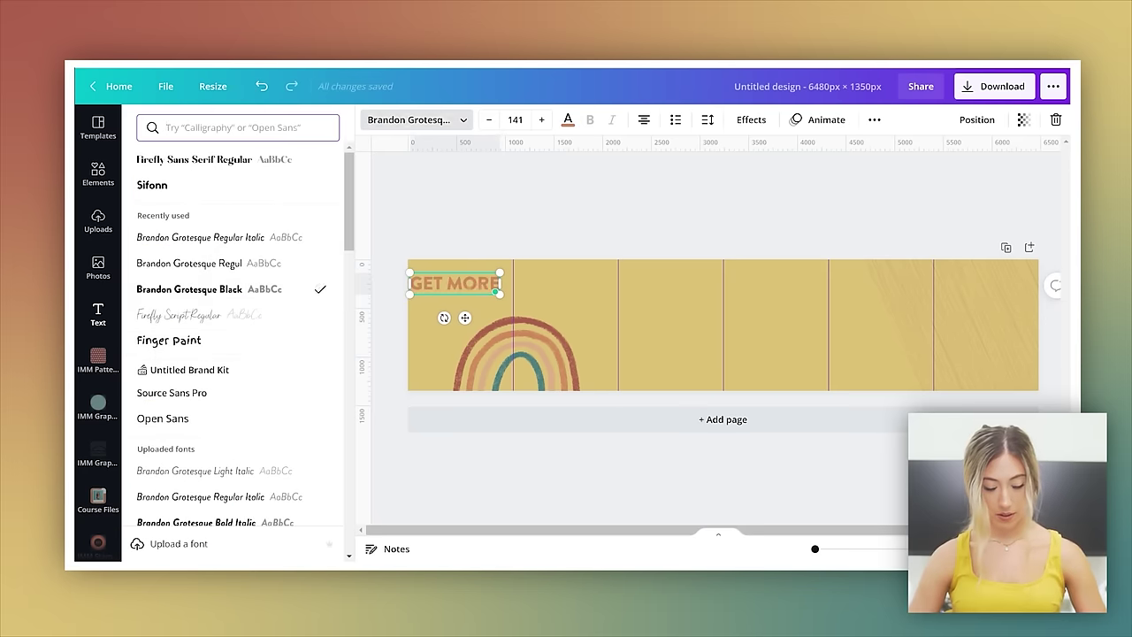
click(477, 239)
Step: Duplicate the heading and change the copy to FOLLOWERS in Brandon Grotesque Black
click(453, 283)
key(ctrl+v)
drag(464, 318, 467, 337)
double_click(454, 304)
text(FOLLOWERS)
click(415, 120)
click(189, 237)
Step: Make FOLLOWERS white and smaller, with GET MORE placed directly above it
drag(815, 549, 818, 548)
click(416, 120)
click(567, 120)
click(150, 351)
drag(690, 257, 644, 273)
drag(531, 286, 530, 328)
drag(495, 240, 495, 289)
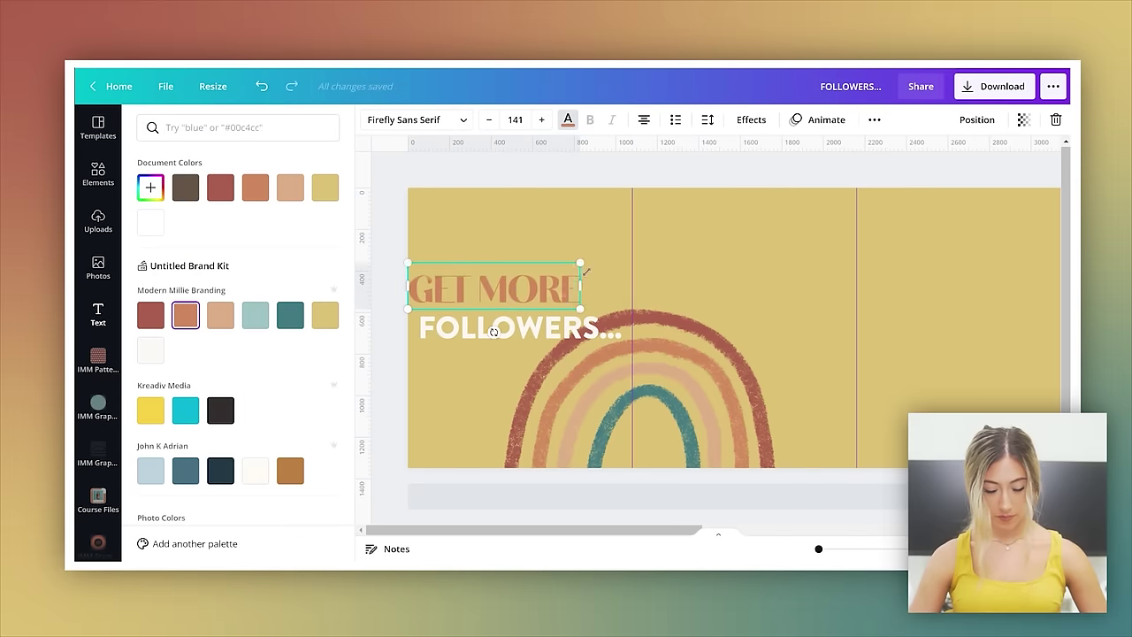
Step: Add the 999 follower badge graphic and recolour it with the tan brand colour
click(98, 175)
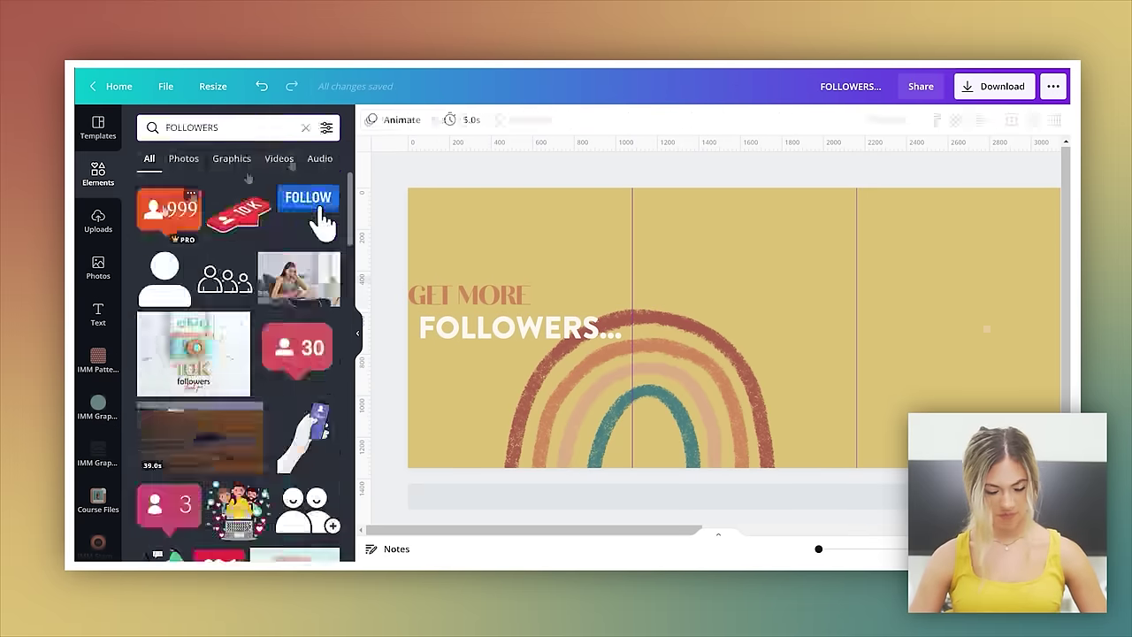
click(371, 119)
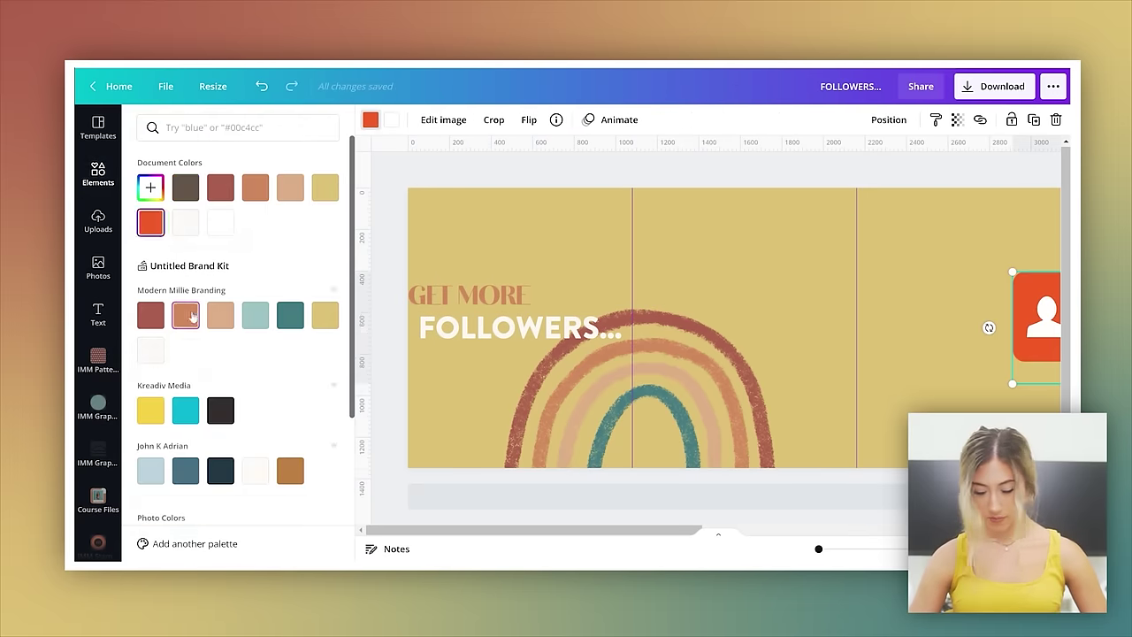
click(192, 316)
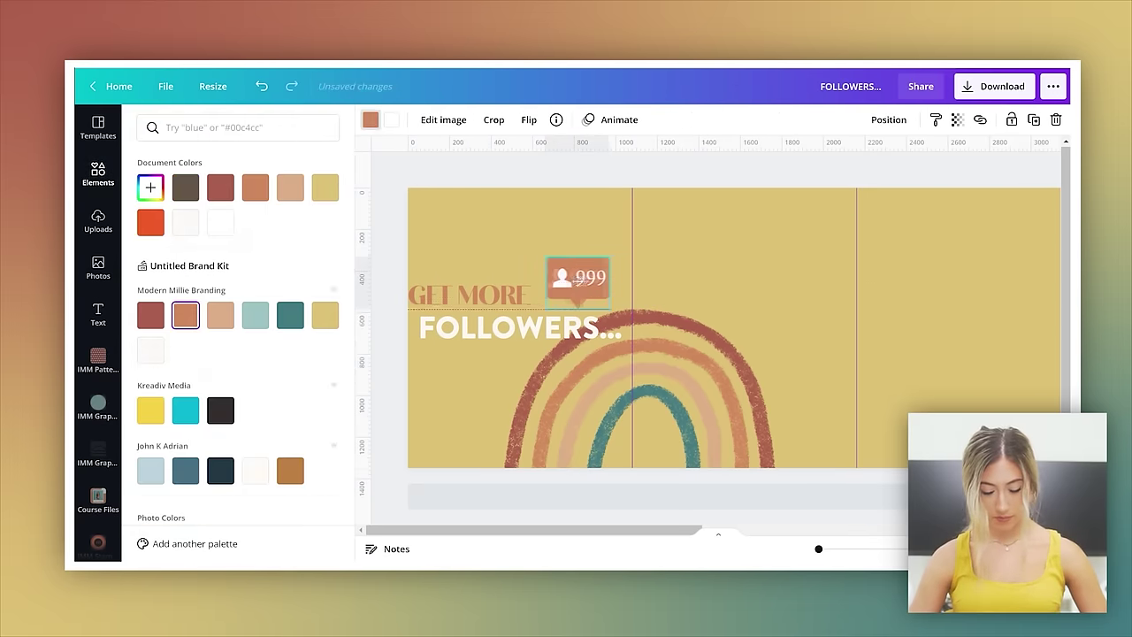
click(925, 301)
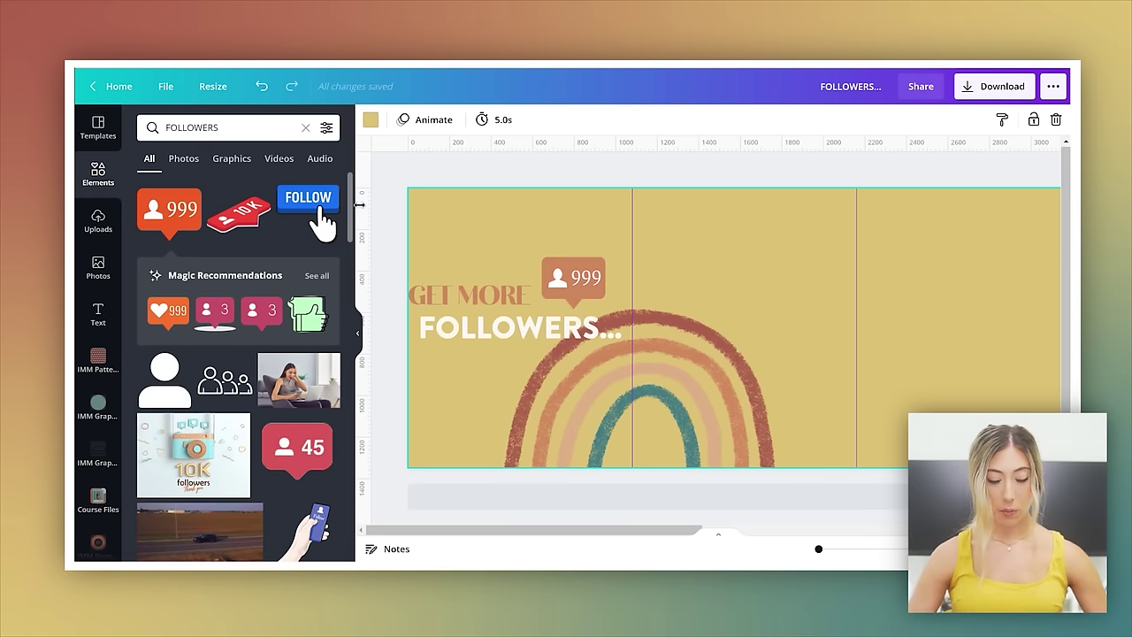
Step: Hide Canva's side panel, view the example yellow Instagram carousel post, then close it
click(358, 332)
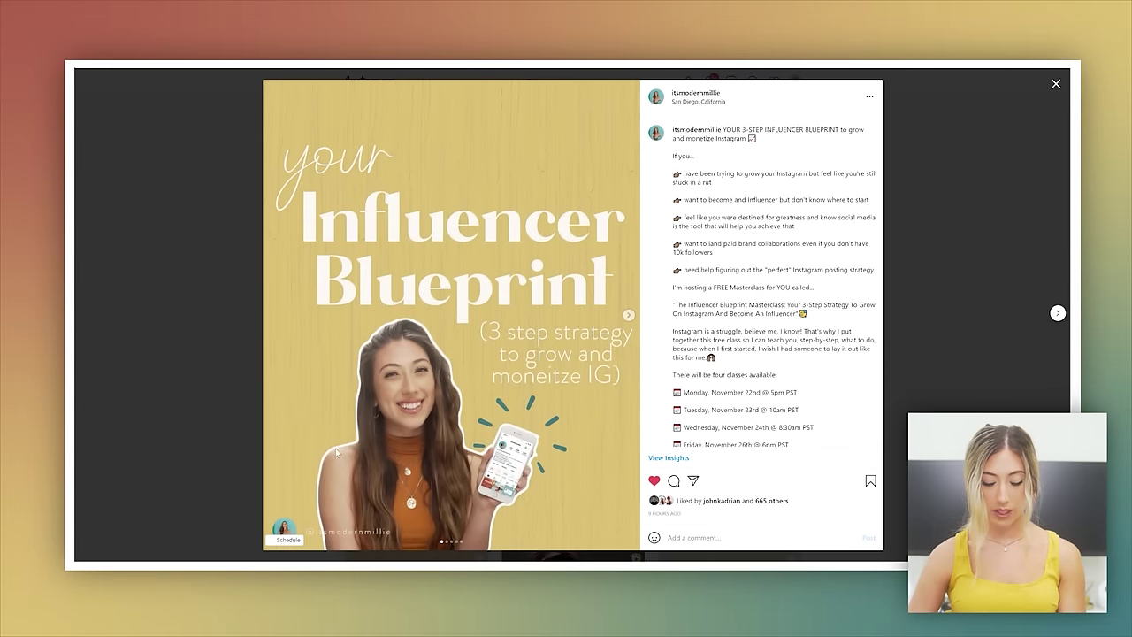
click(205, 361)
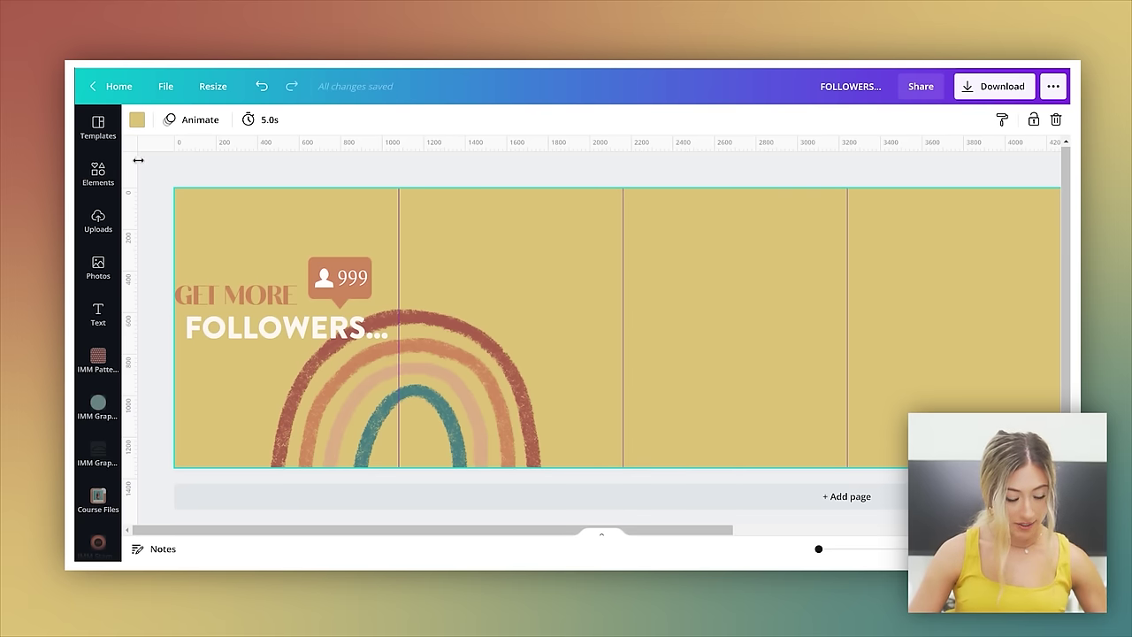
Step: Place two ruler guides, one near the banner's top edge and one near the bottom, then zoom out
drag(155, 157, 156, 222)
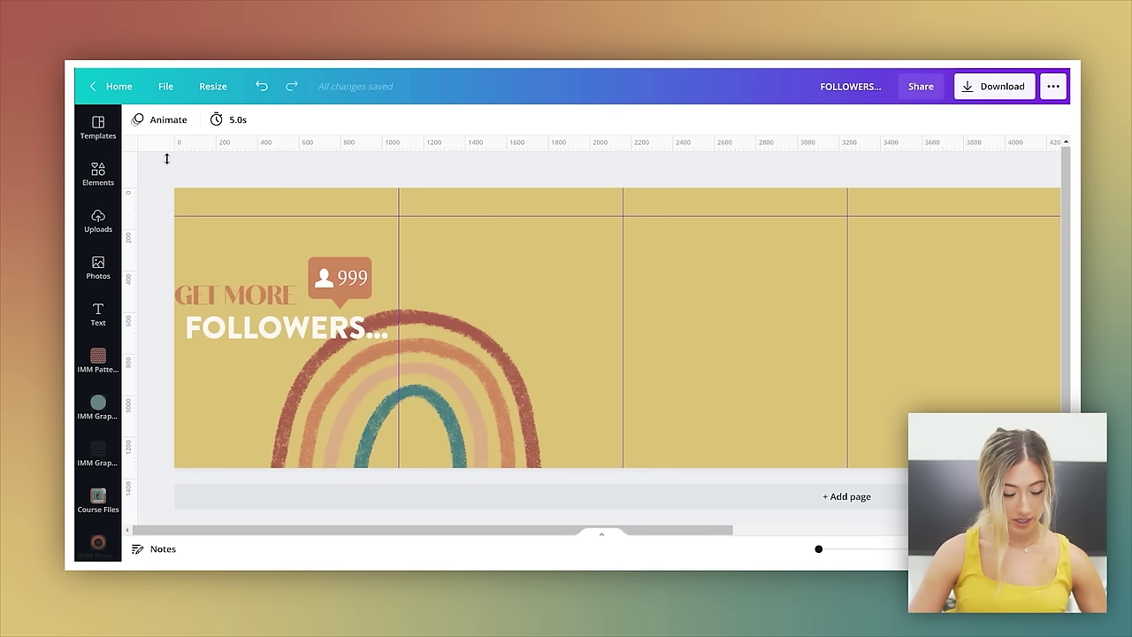
drag(160, 156, 166, 447)
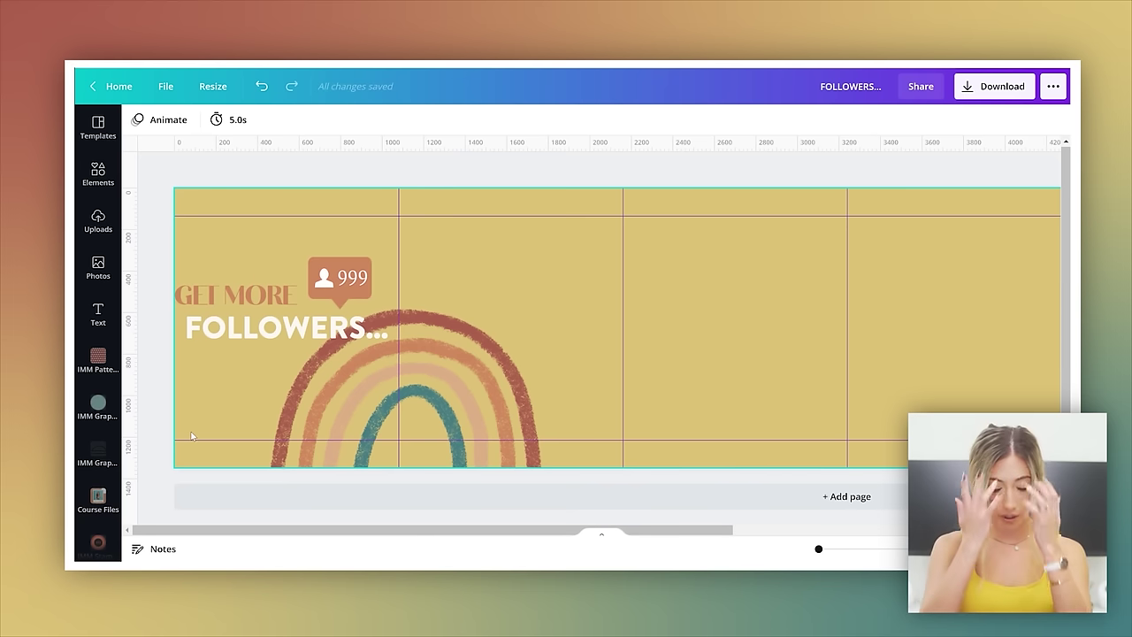
scroll(191, 435, down, 5)
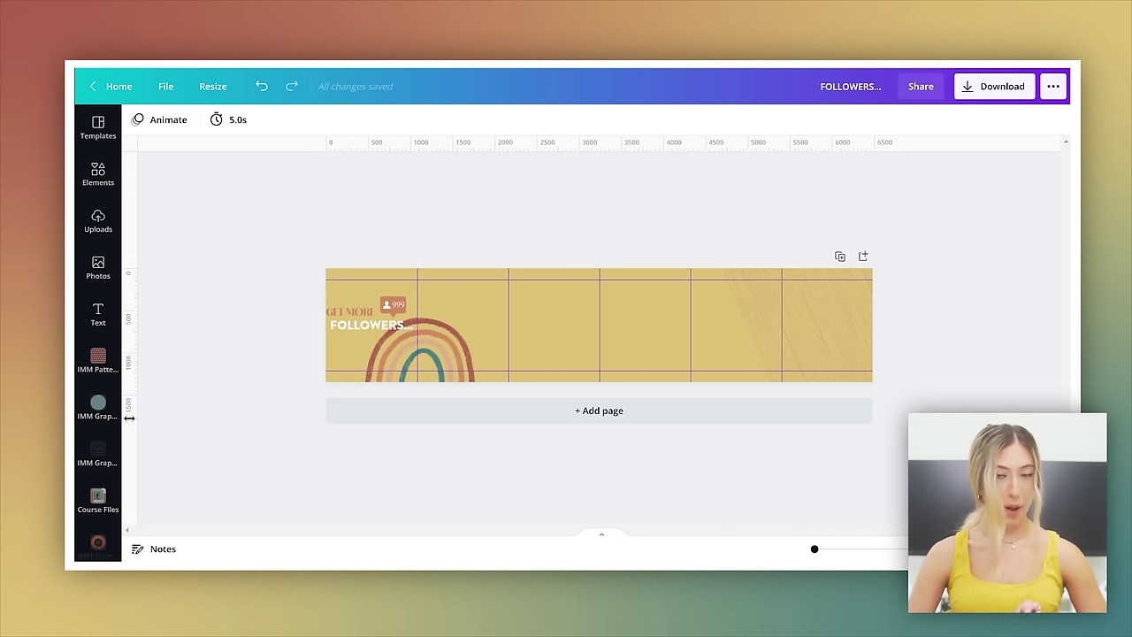
Step: From IMM Graphics Color, pull the waving photo off the red blob and enlarge the blob
click(98, 407)
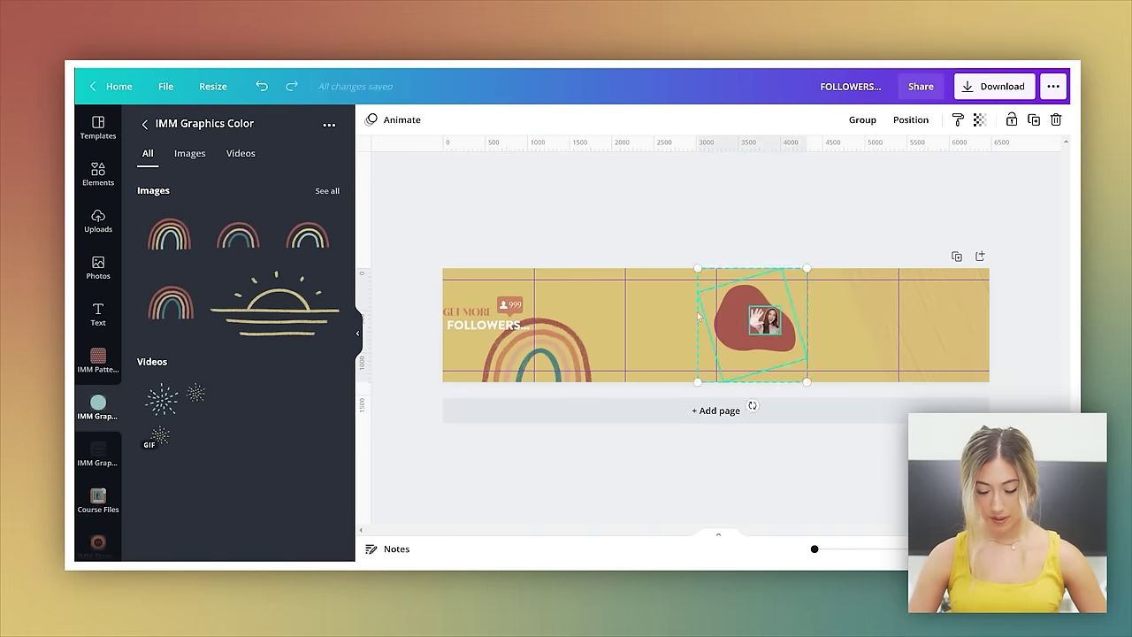
drag(754, 311, 616, 265)
drag(707, 336, 799, 417)
click(803, 224)
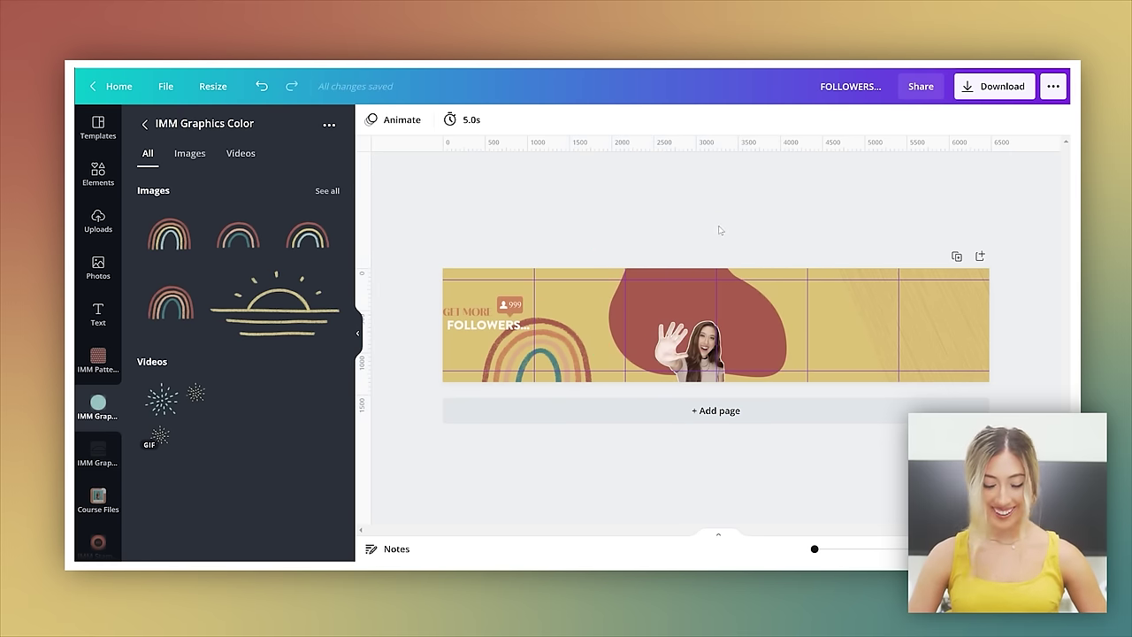
Step: Add the teal waves image from the collection, then move and shrink it at the lower right
click(327, 190)
scroll(272, 349, down, 5)
click(257, 307)
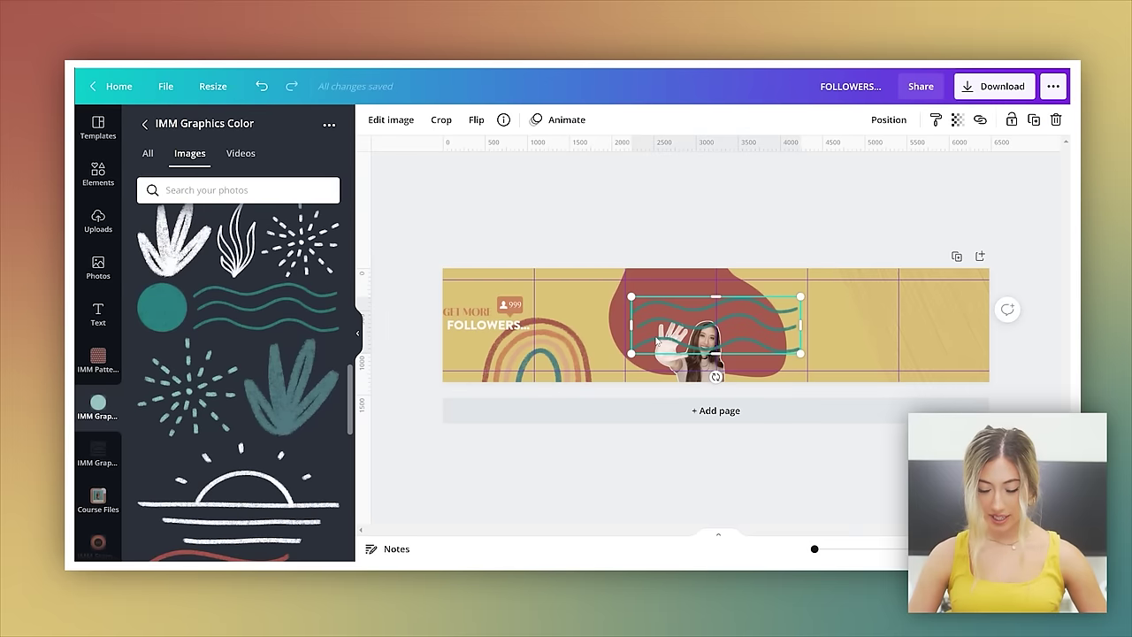
drag(760, 336, 899, 363)
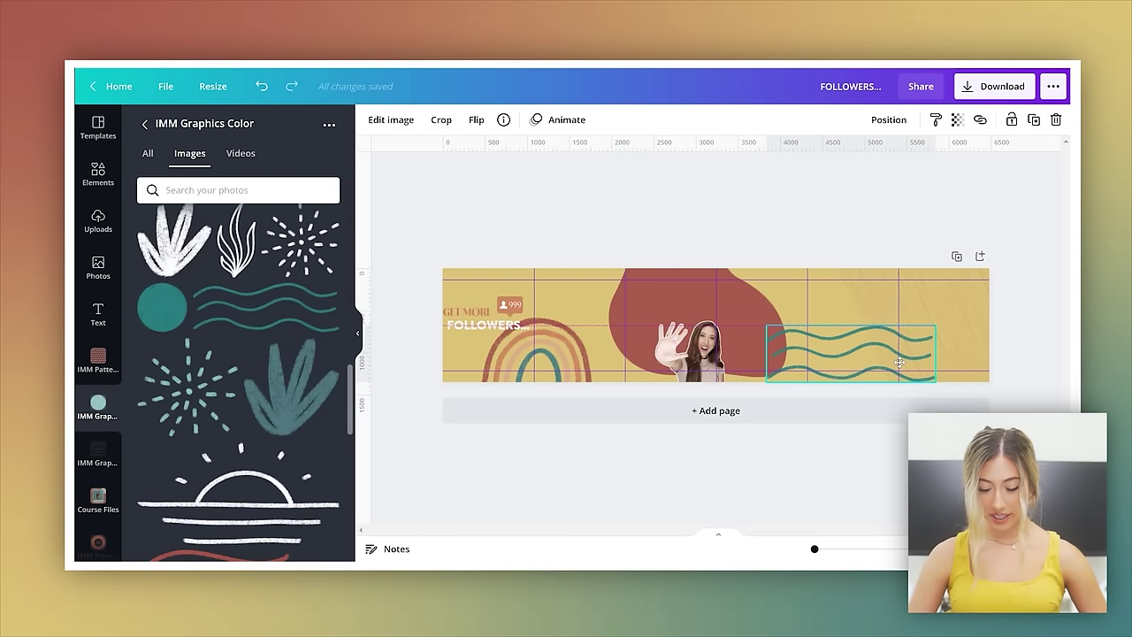
drag(768, 327, 794, 343)
click(1016, 410)
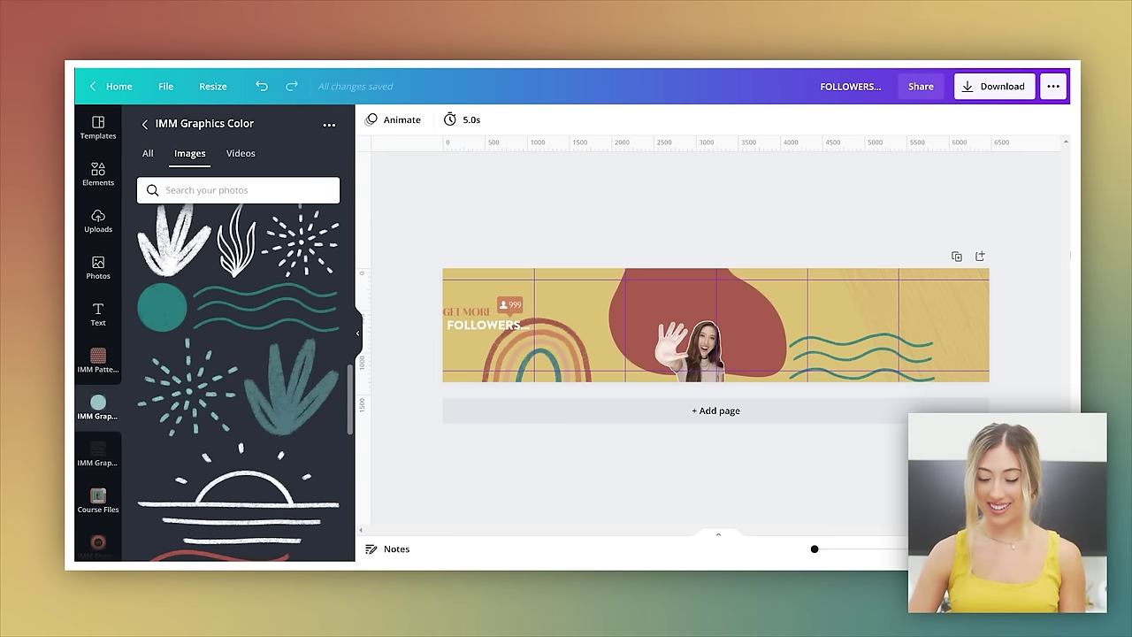
Step: Set the PNG download size to 1.5× (9720 × 2025 px)
click(989, 95)
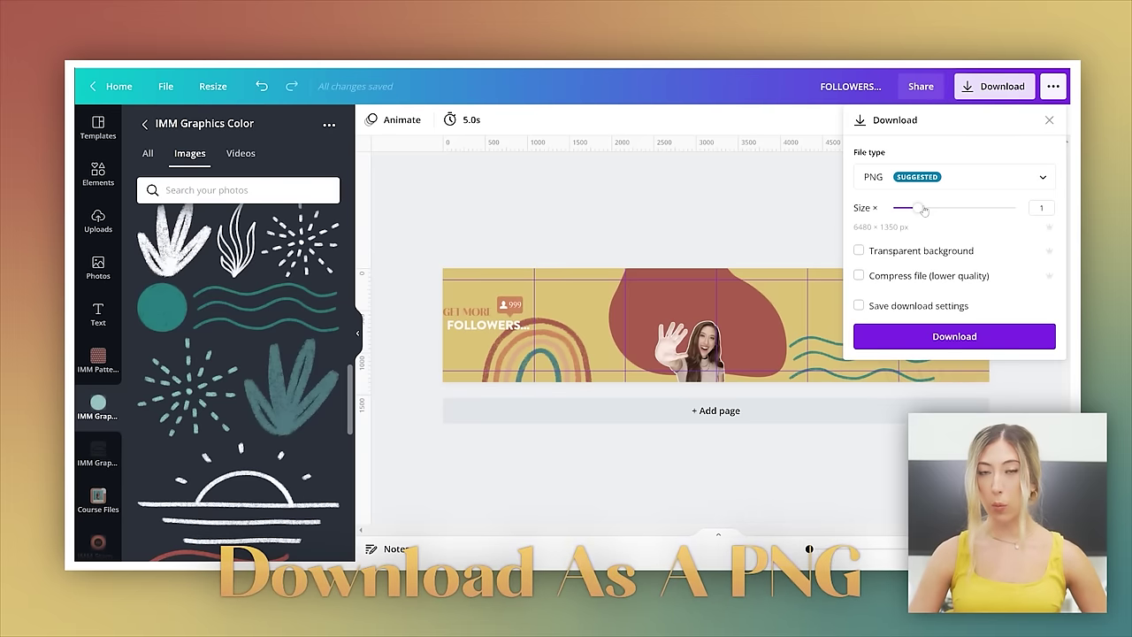
drag(919, 207, 942, 208)
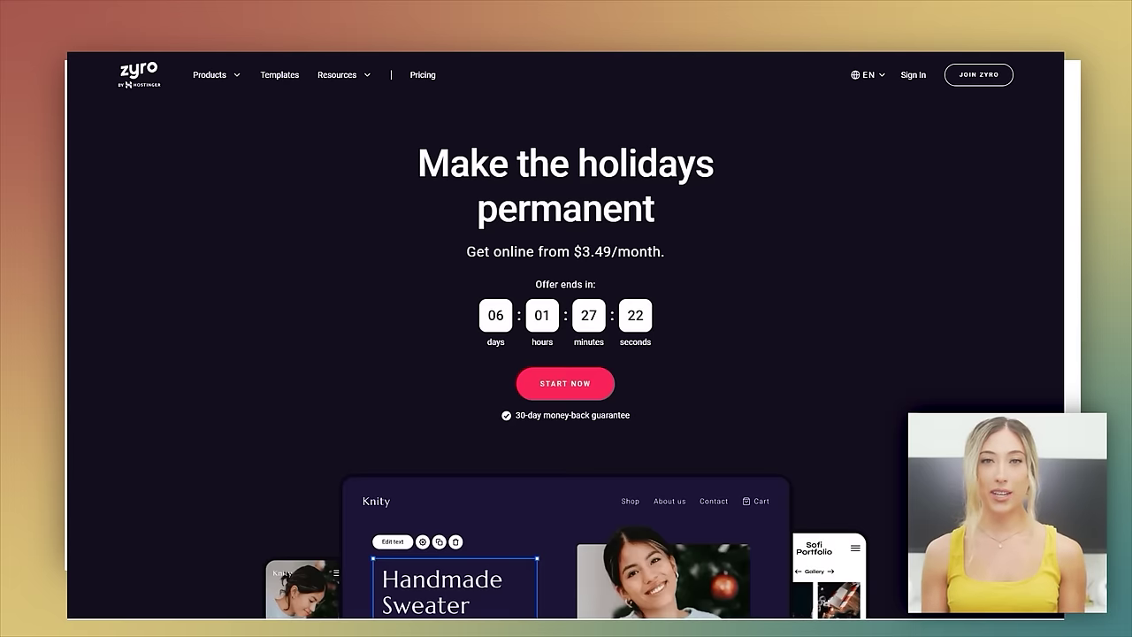
Step: Scroll through Zyro's homepage, AI Writer and templates pages toward the store template editor
scroll(566, 354, down, 3)
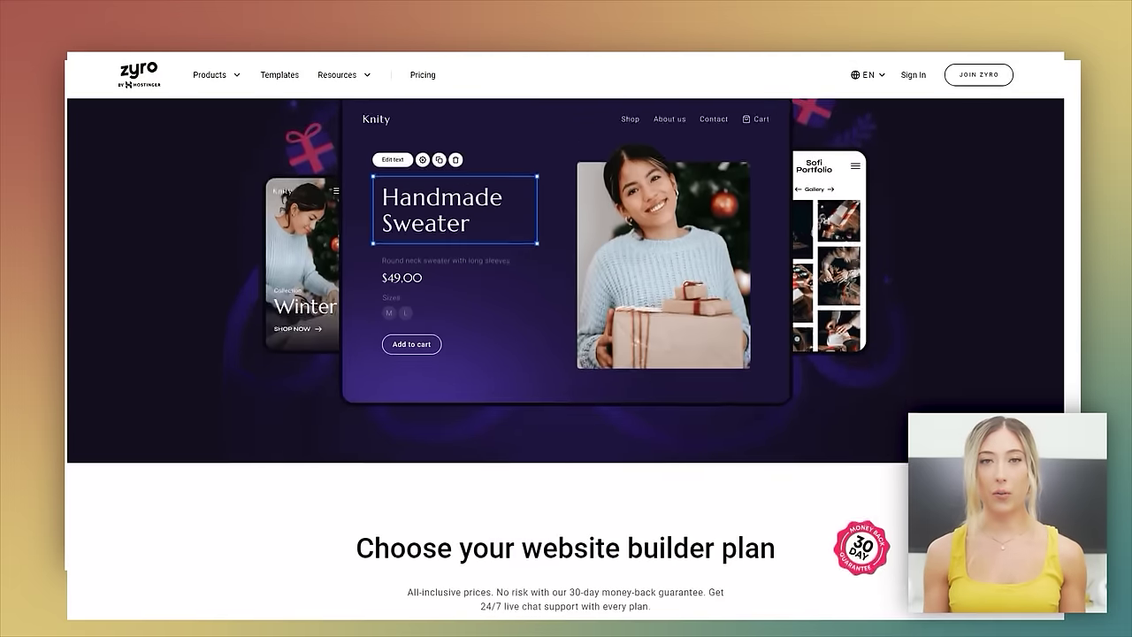
scroll(566, 354, down, 5)
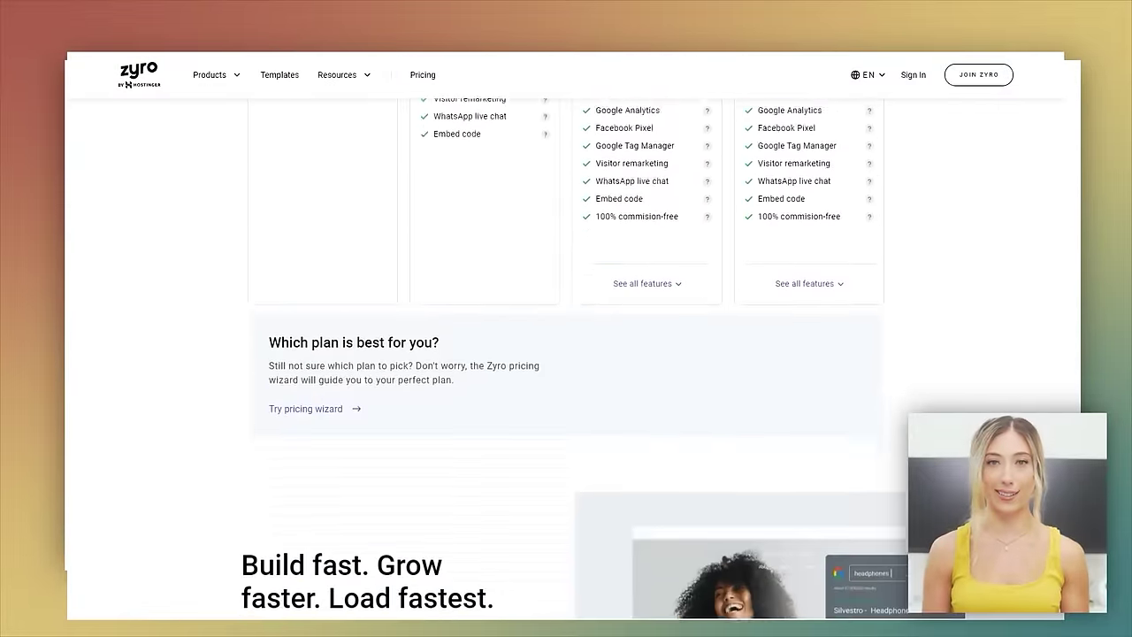
scroll(566, 354, down, 7)
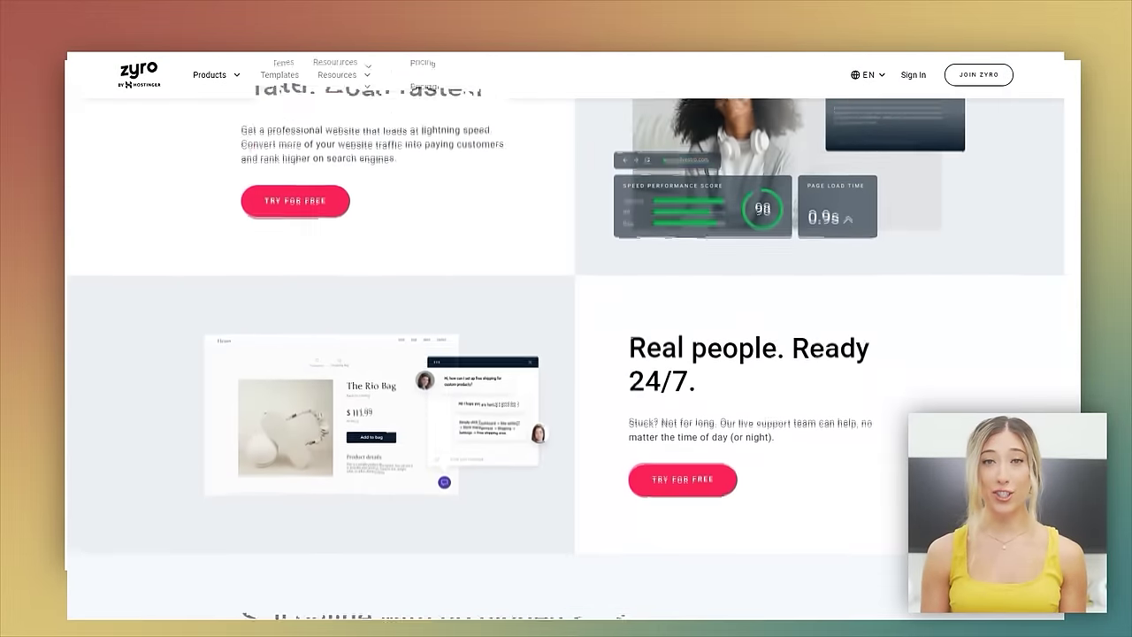
scroll(566, 354, down, 6)
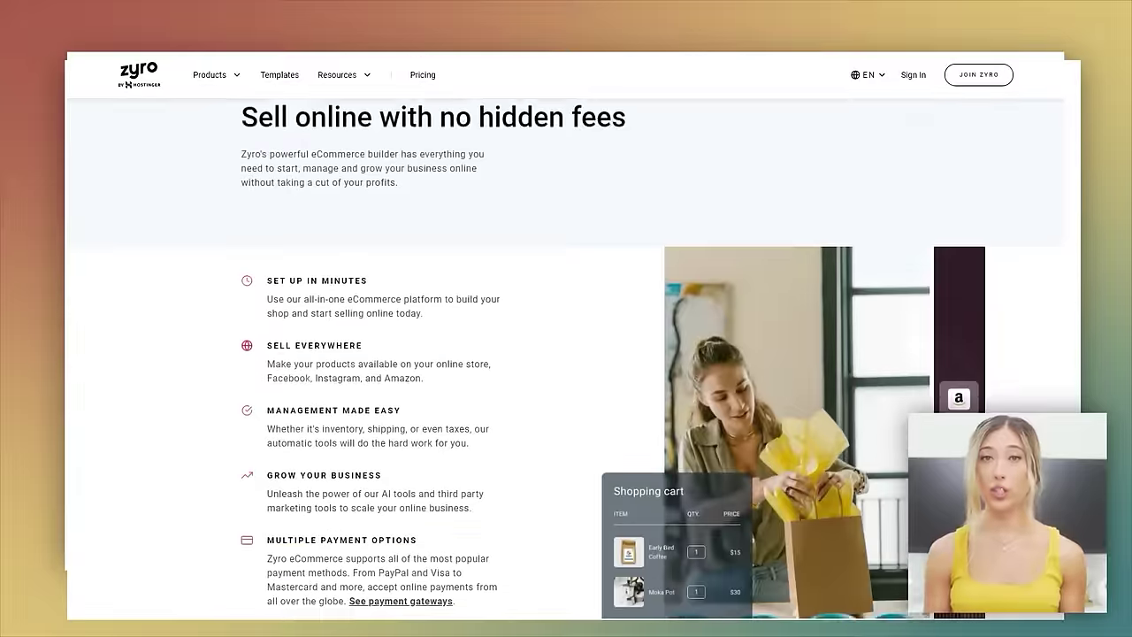
scroll(566, 354, down, 6)
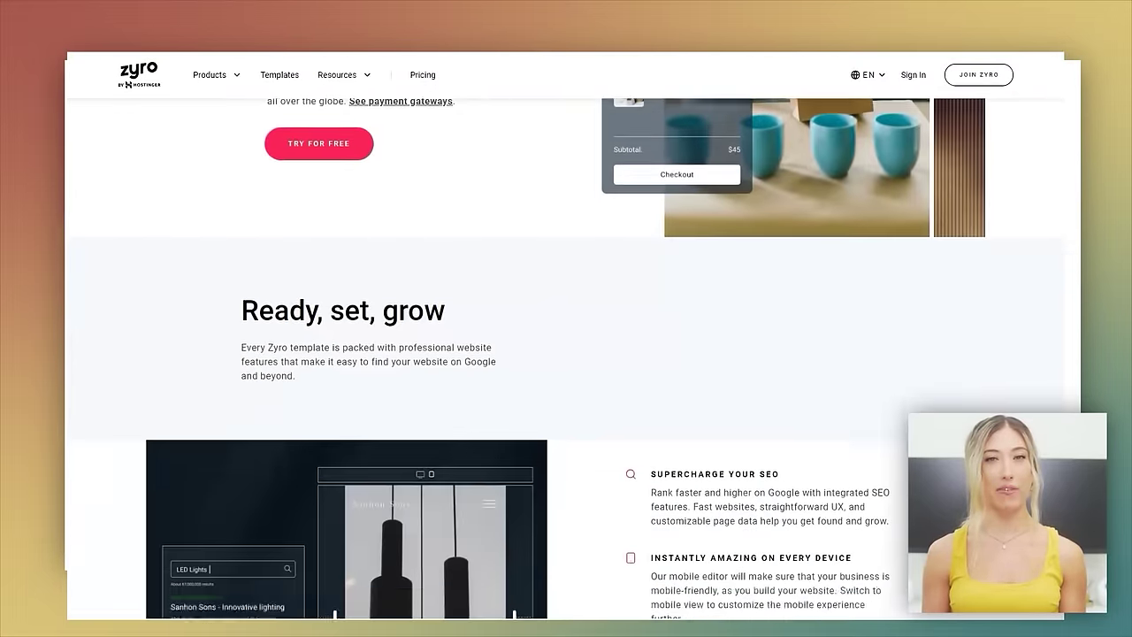
scroll(566, 354, down, 6)
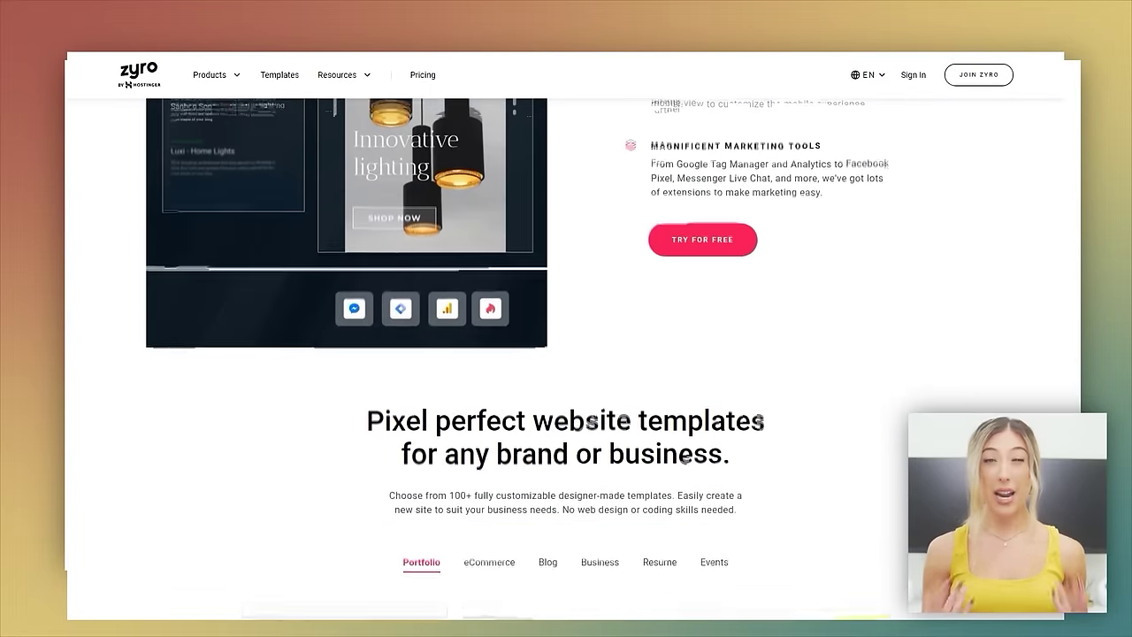
scroll(566, 354, down, 6)
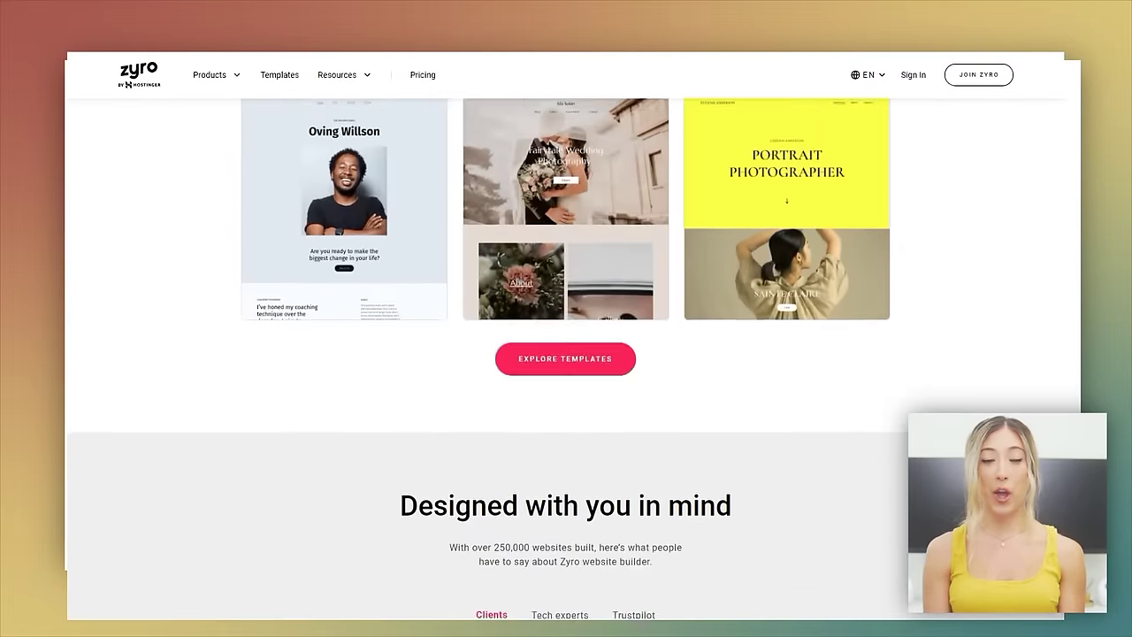
scroll(566, 354, down, 6)
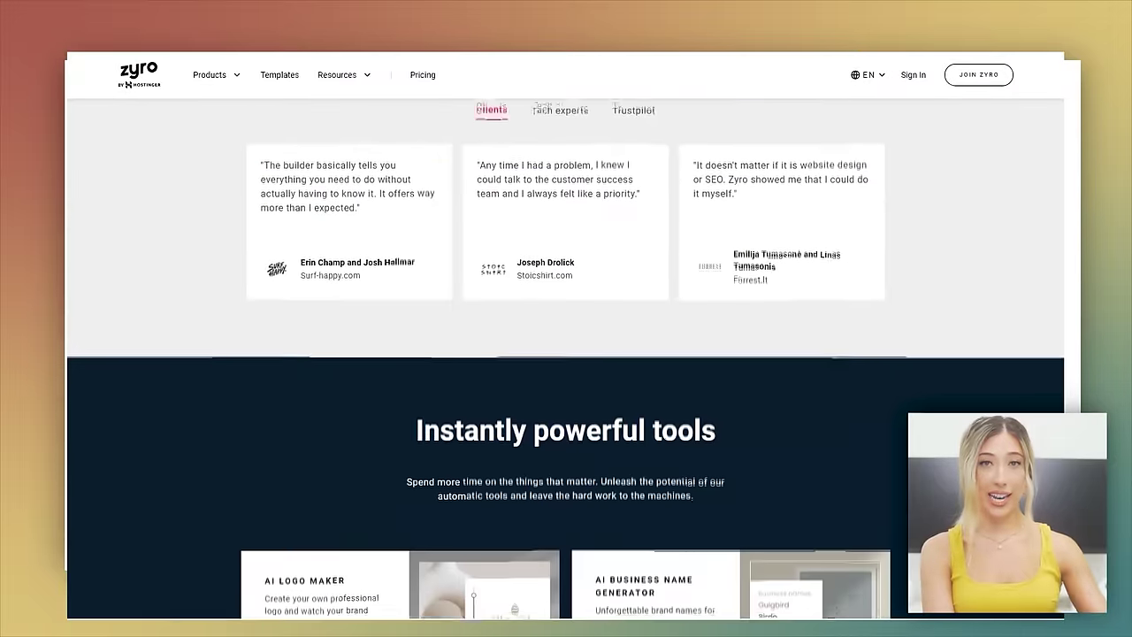
scroll(566, 354, down, 2)
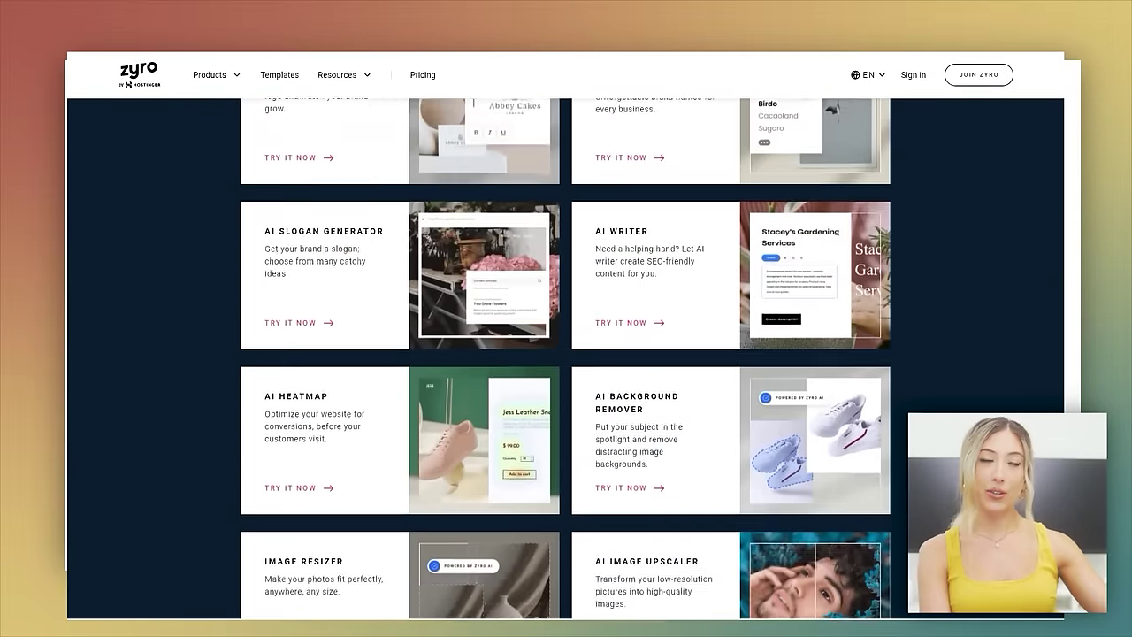
scroll(566, 354, down, 6)
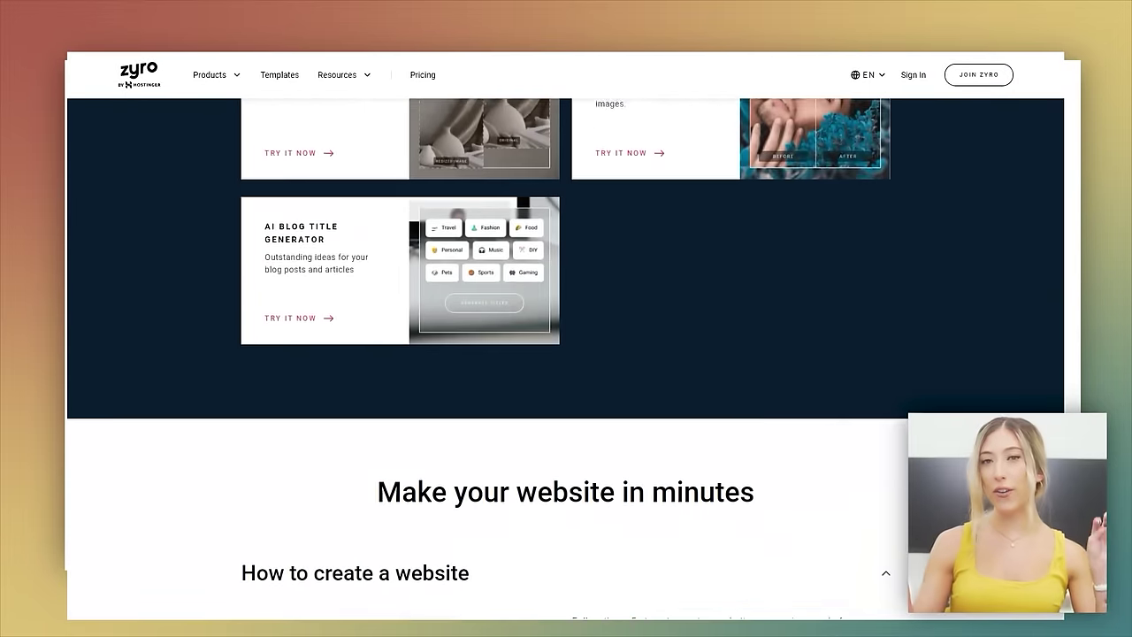
scroll(566, 353, down, 2)
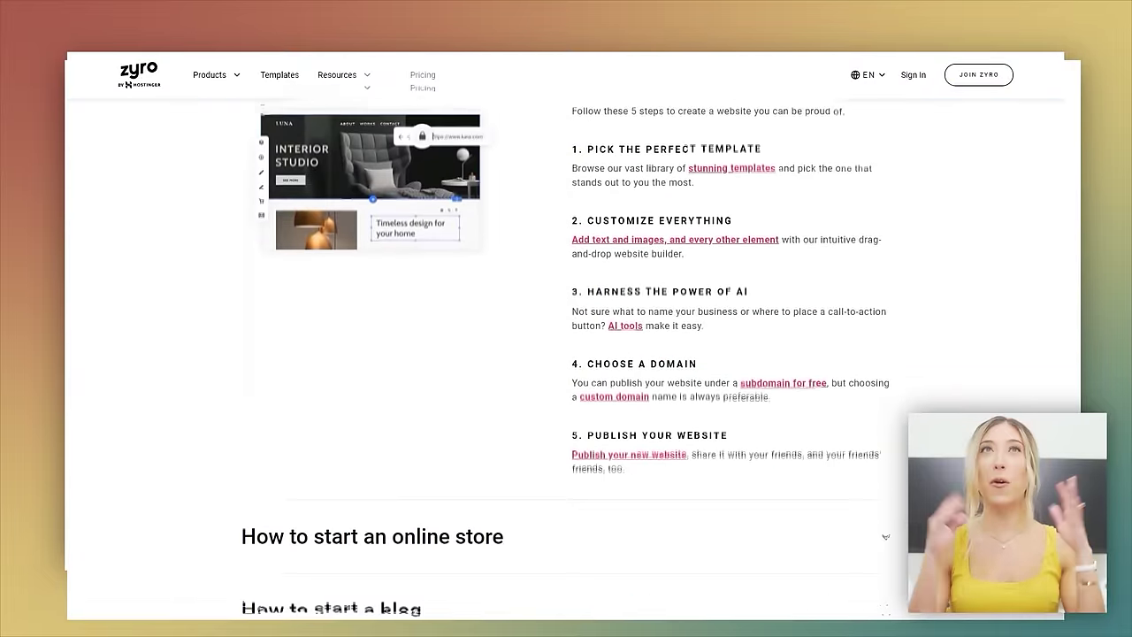
scroll(566, 354, down, 2)
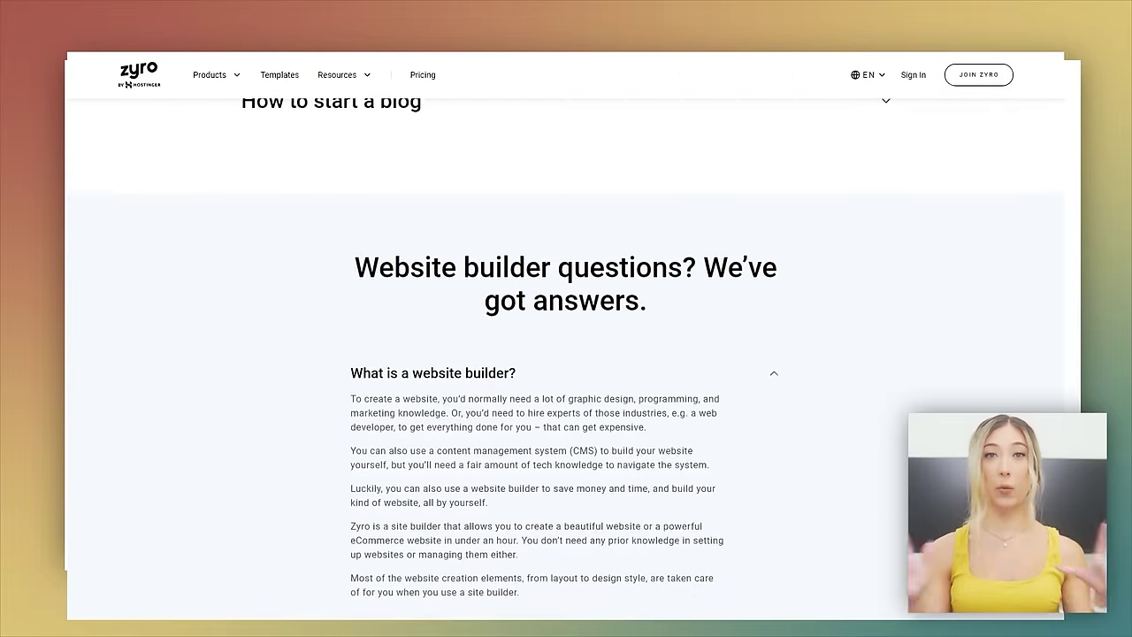
scroll(566, 354, down, 5)
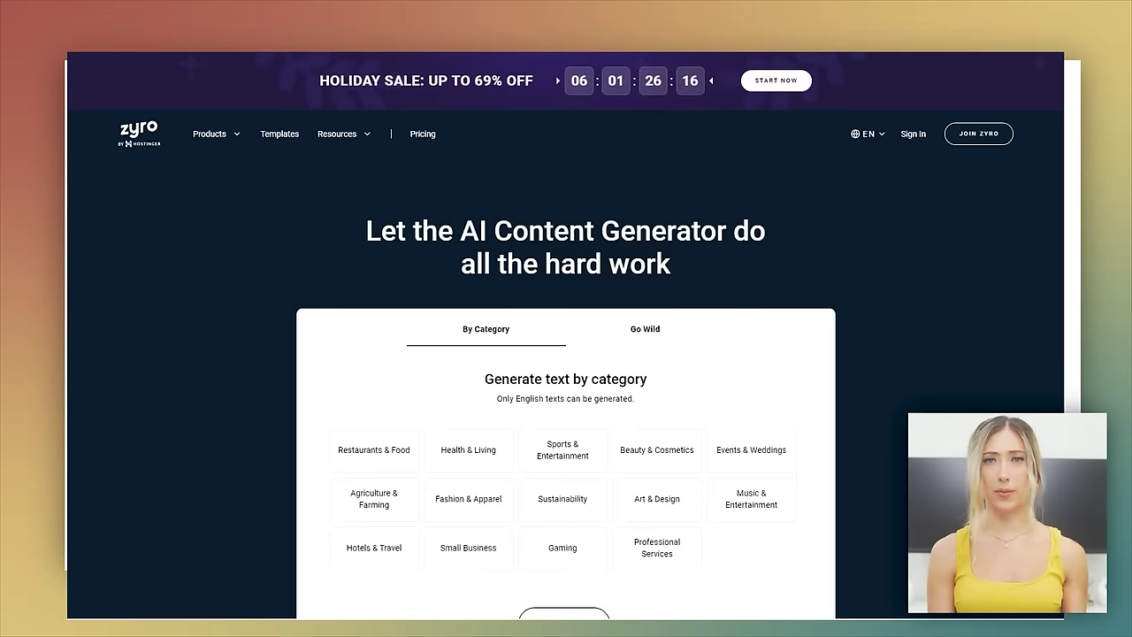
scroll(566, 354, down, 4)
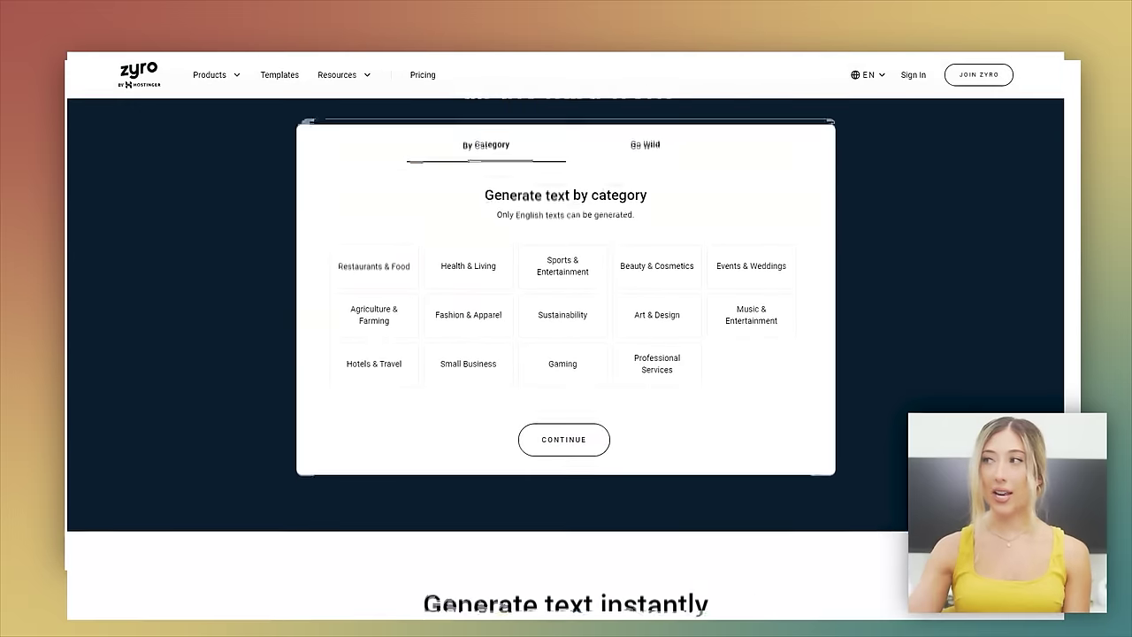
scroll(566, 354, down, 6)
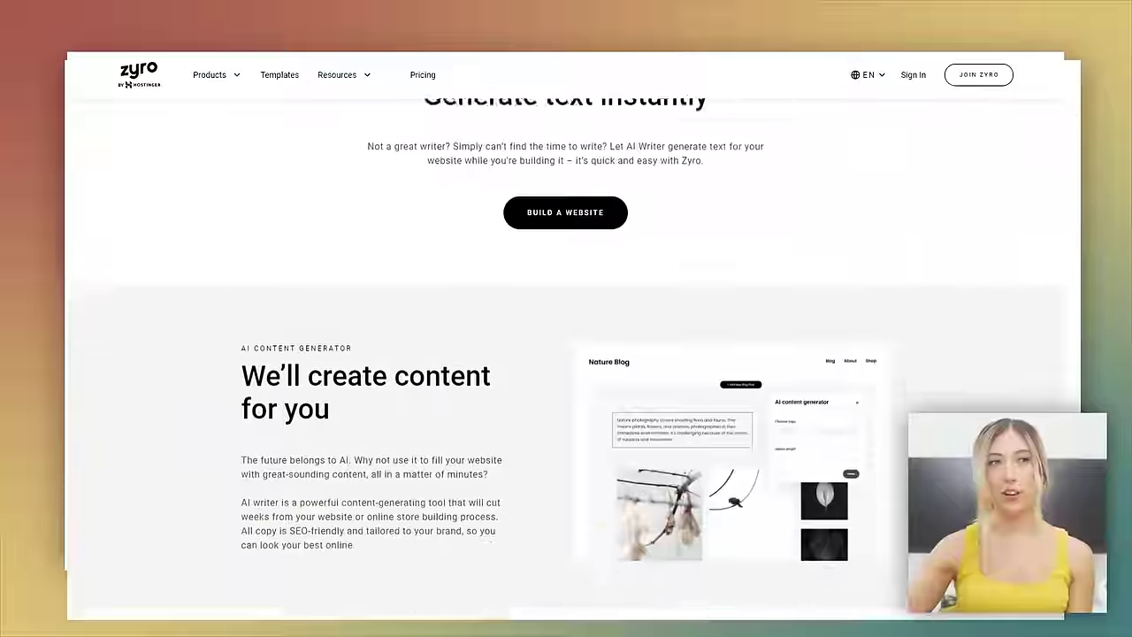
scroll(567, 354, down, 7)
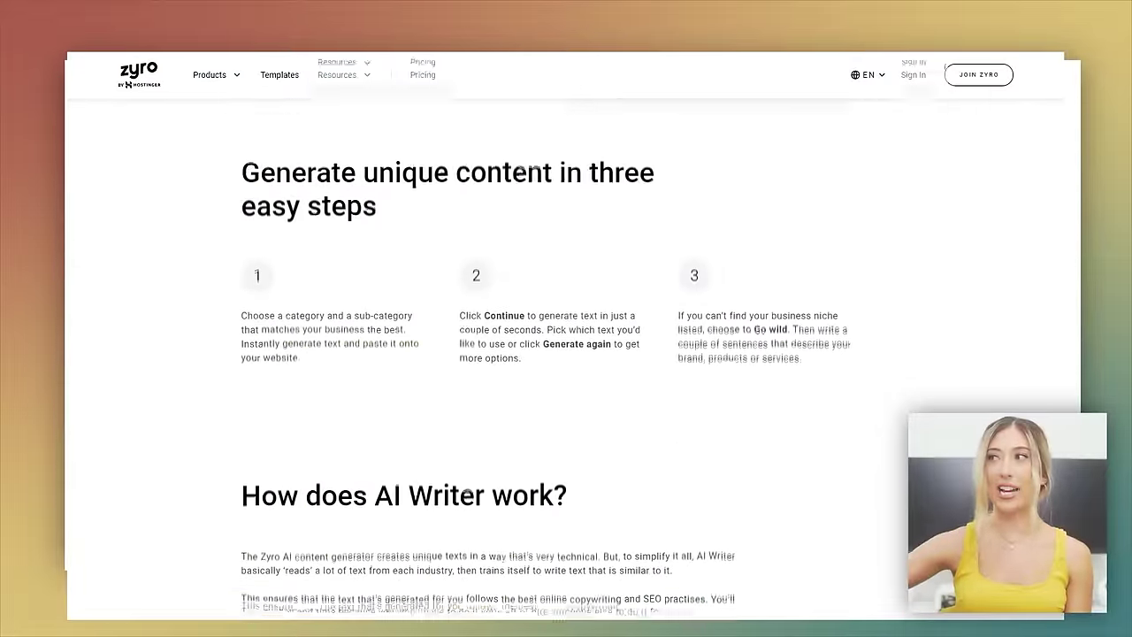
scroll(566, 354, down, 6)
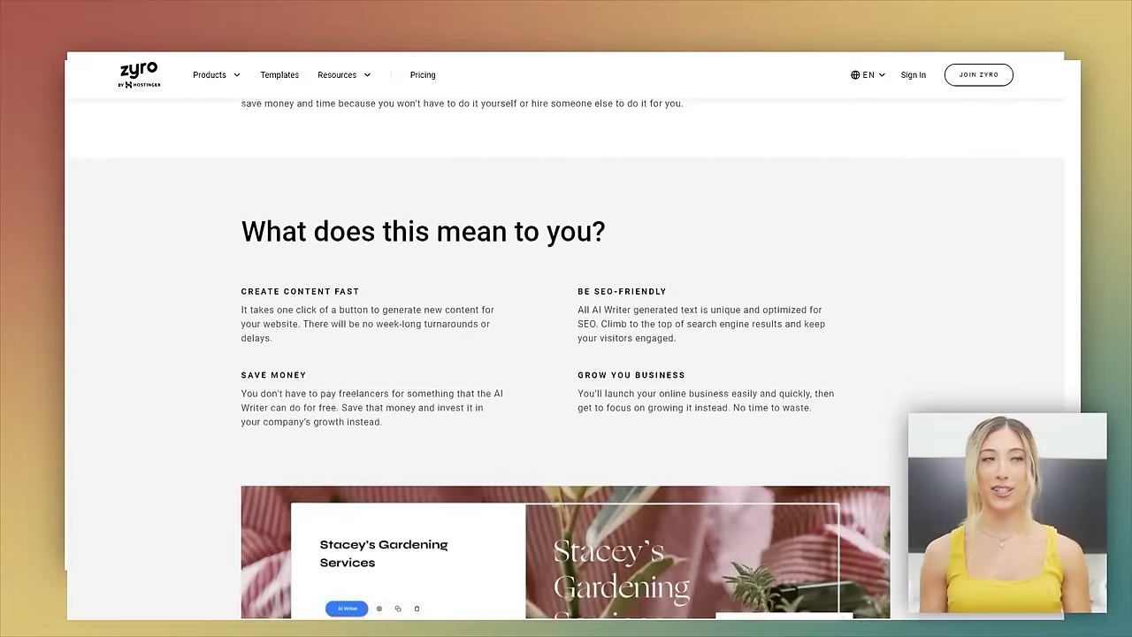
scroll(566, 354, down, 6)
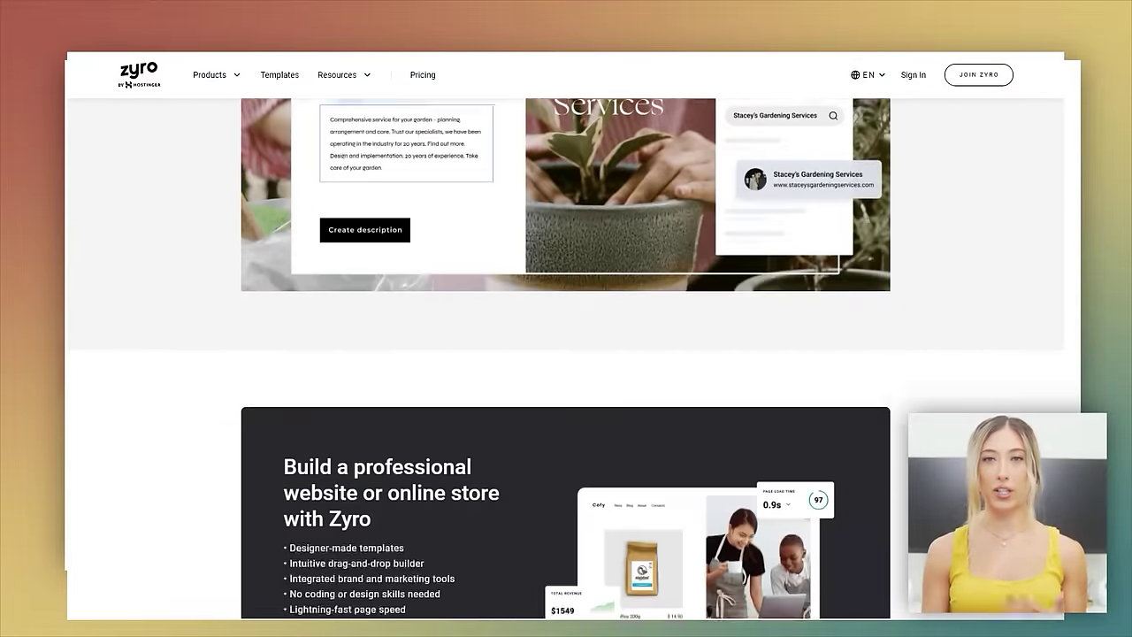
scroll(566, 354, down, 6)
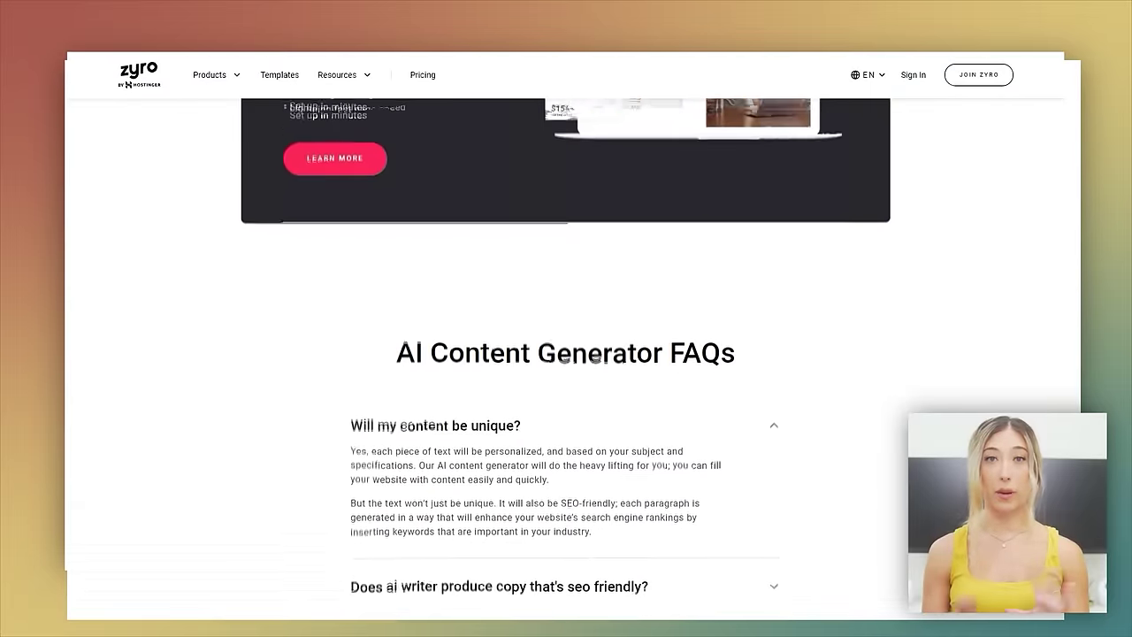
scroll(566, 354, down, 2)
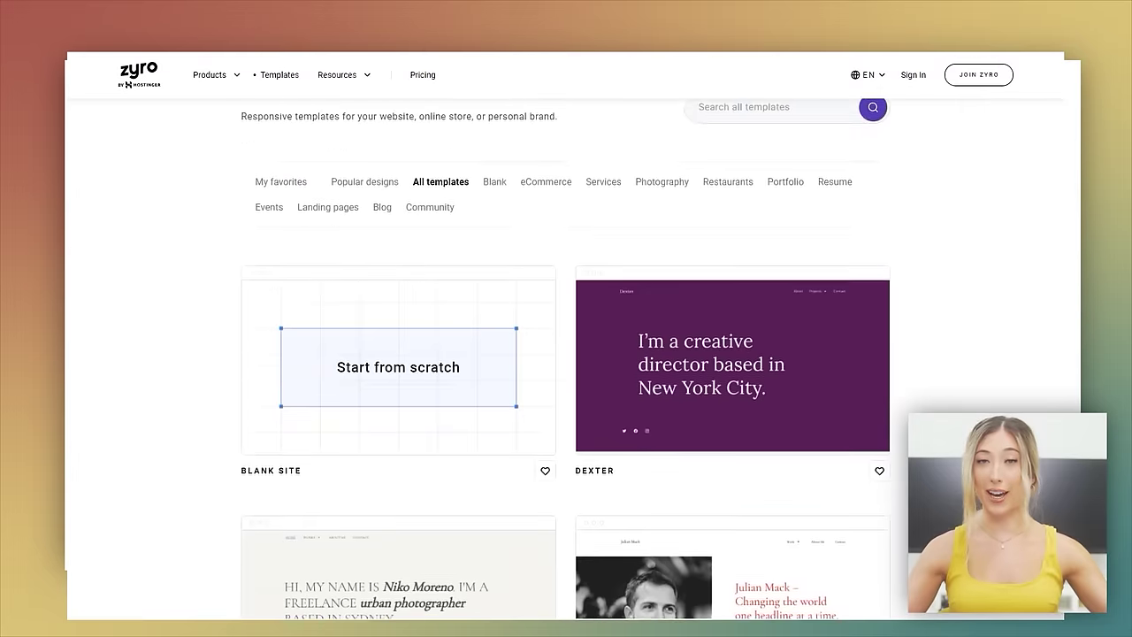
scroll(566, 354, down, 4)
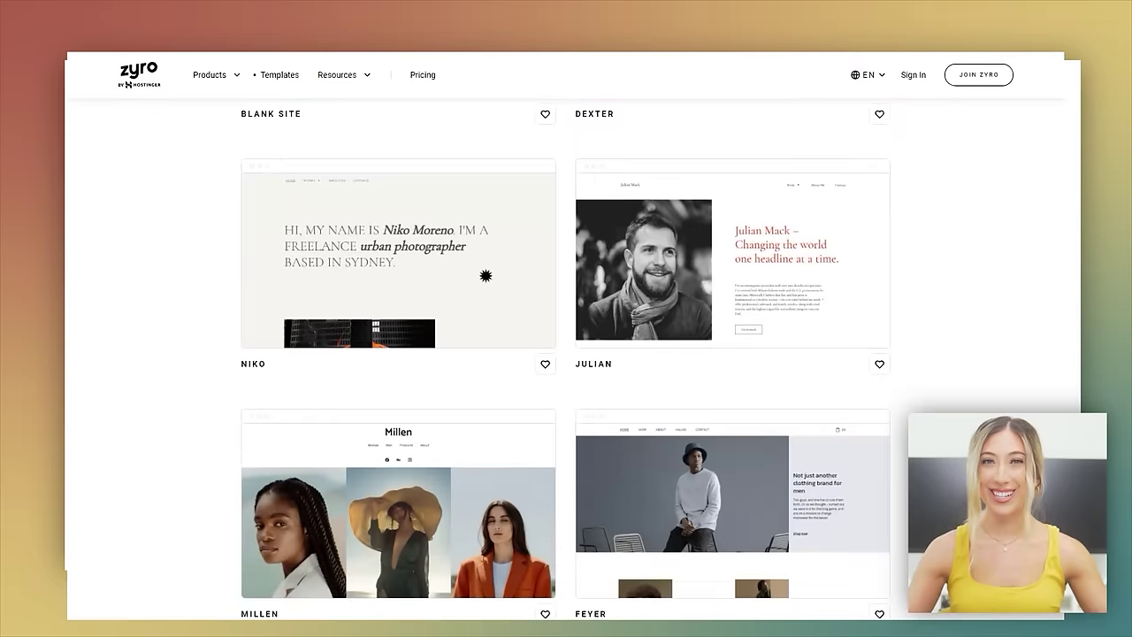
scroll(566, 354, down, 5)
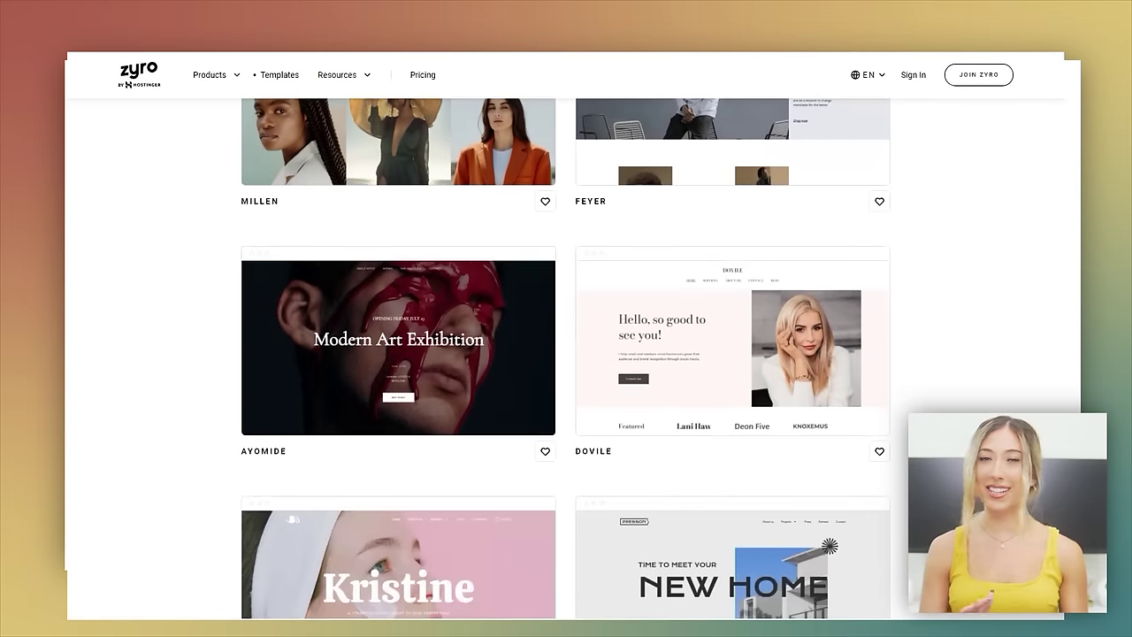
scroll(760, 375, down, 1)
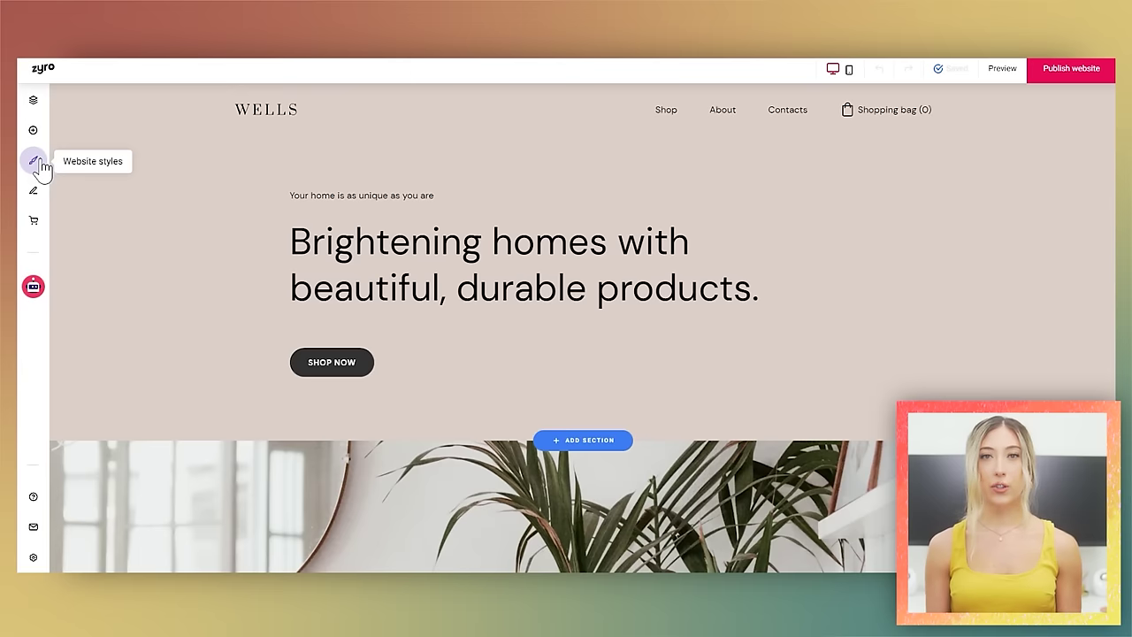
Step: Paste the brand off-white #FBF9F6 from Canva's Brand Kit into Zyro's second main colour and save
click(38, 166)
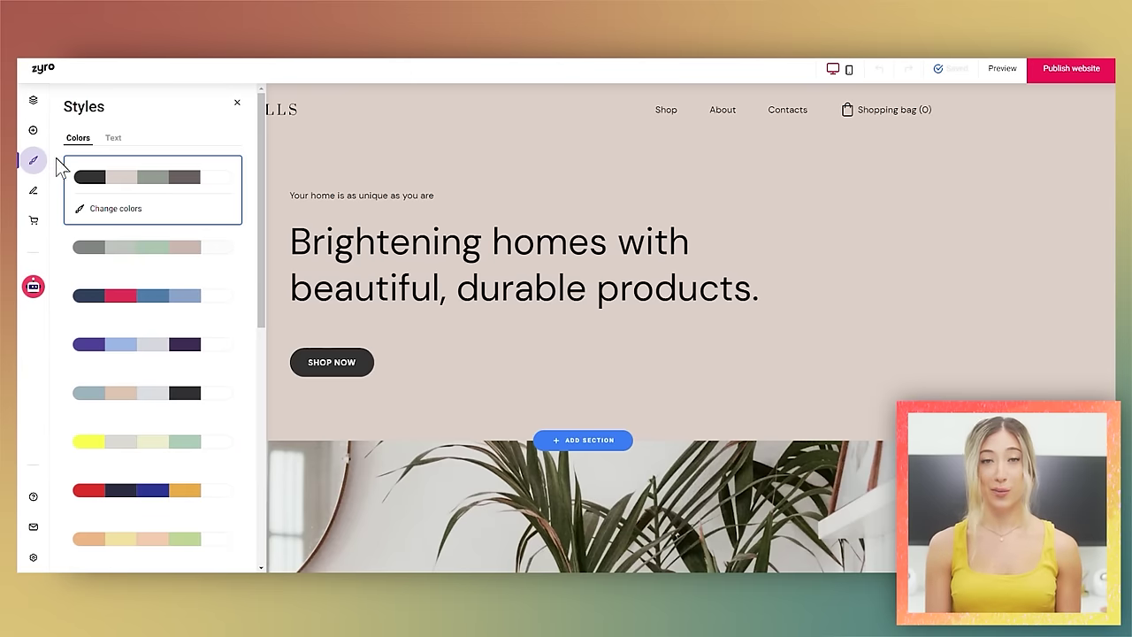
click(119, 211)
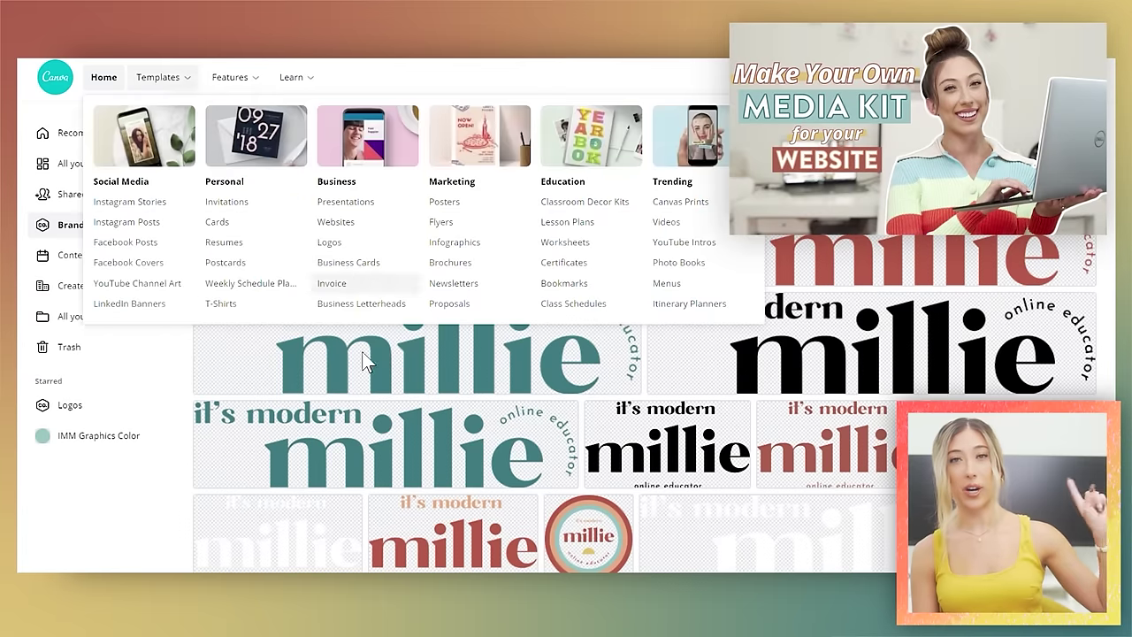
scroll(486, 399, down, 5)
scroll(486, 400, up, 1)
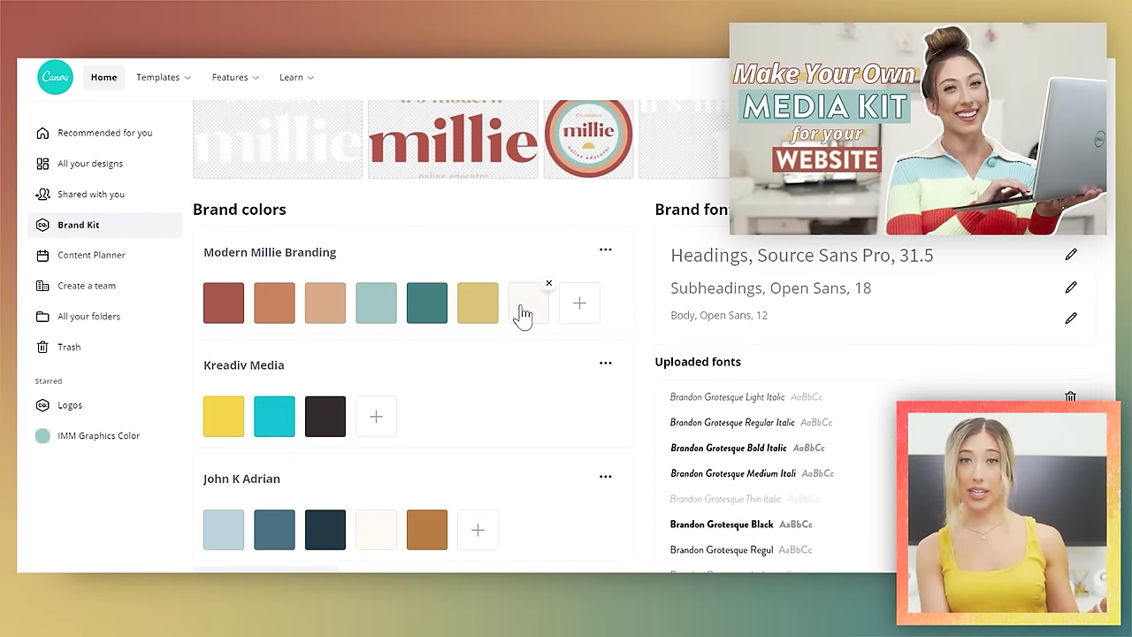
click(529, 309)
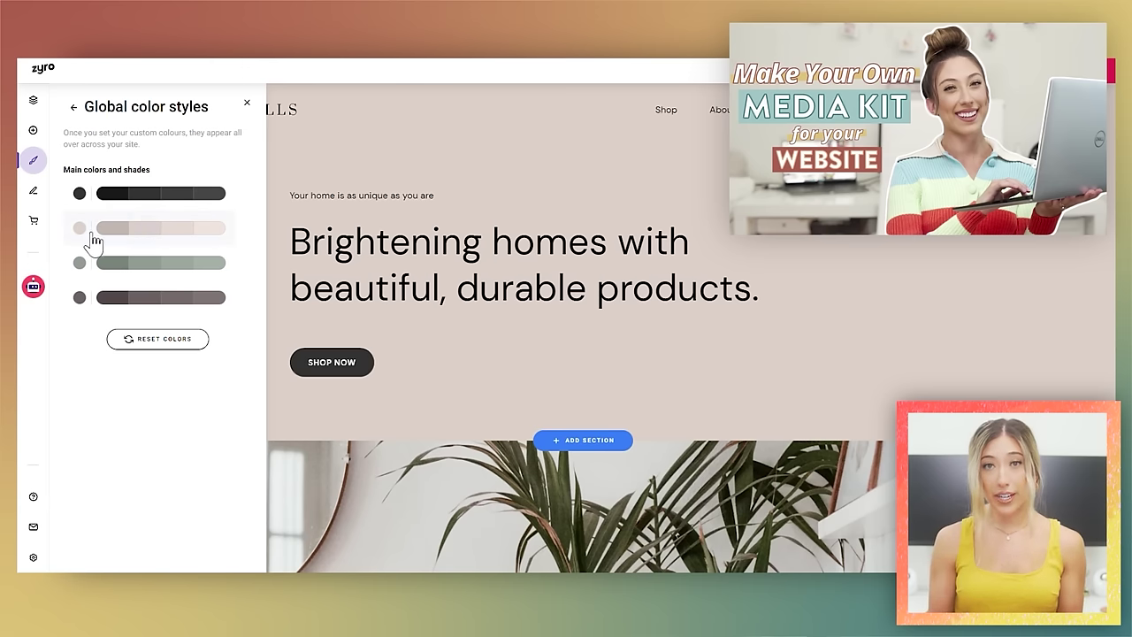
click(94, 232)
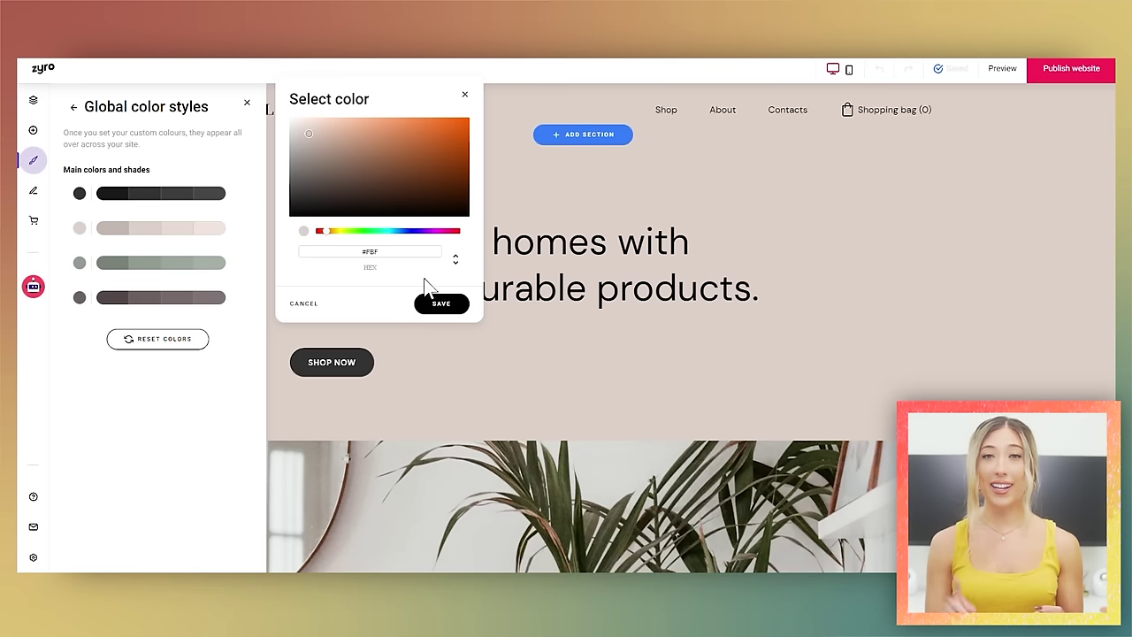
text(#FBF9F6)
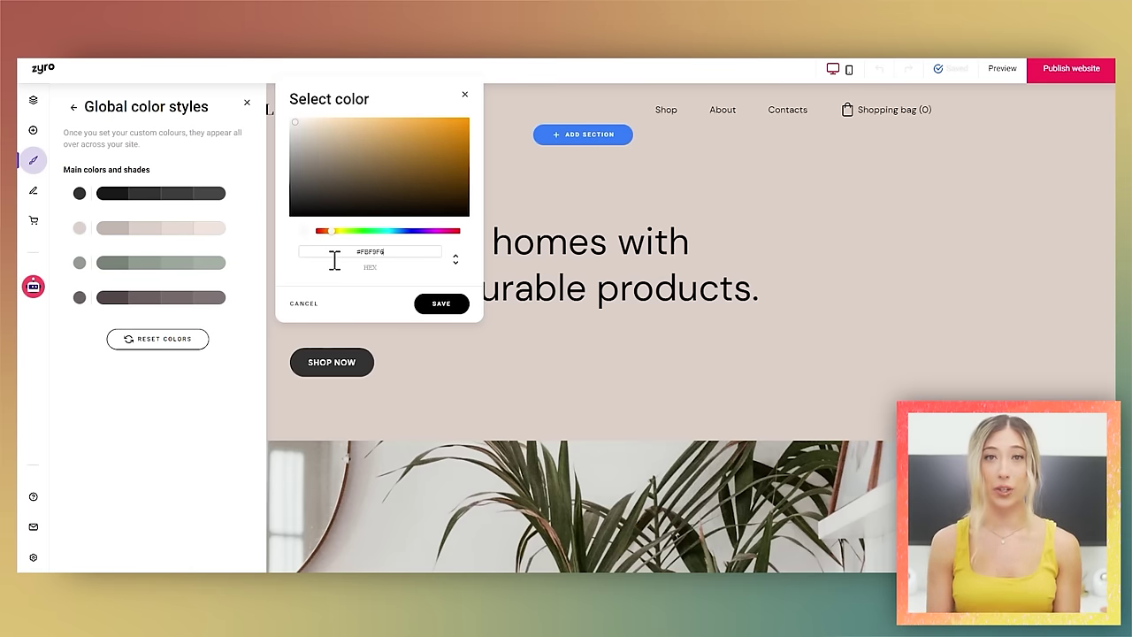
click(438, 317)
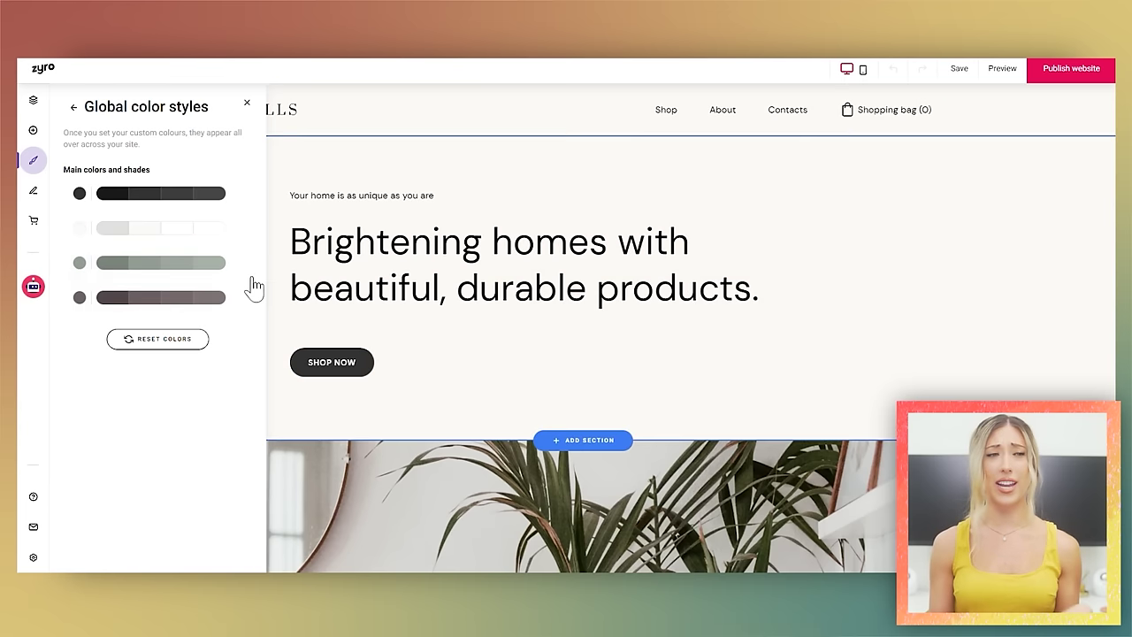
scroll(434, 330, down, 5)
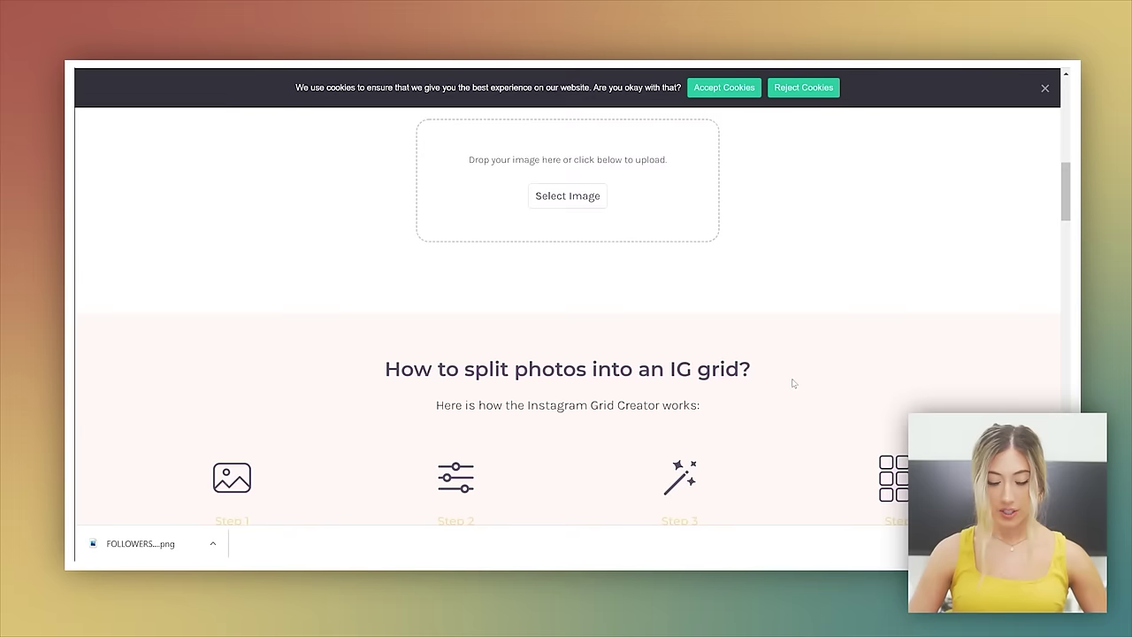
Step: Drag the exported carousel PNG from the downloads bar into the grid creator's upload box
scroll(791, 384, up, 2)
scroll(794, 383, down, 1)
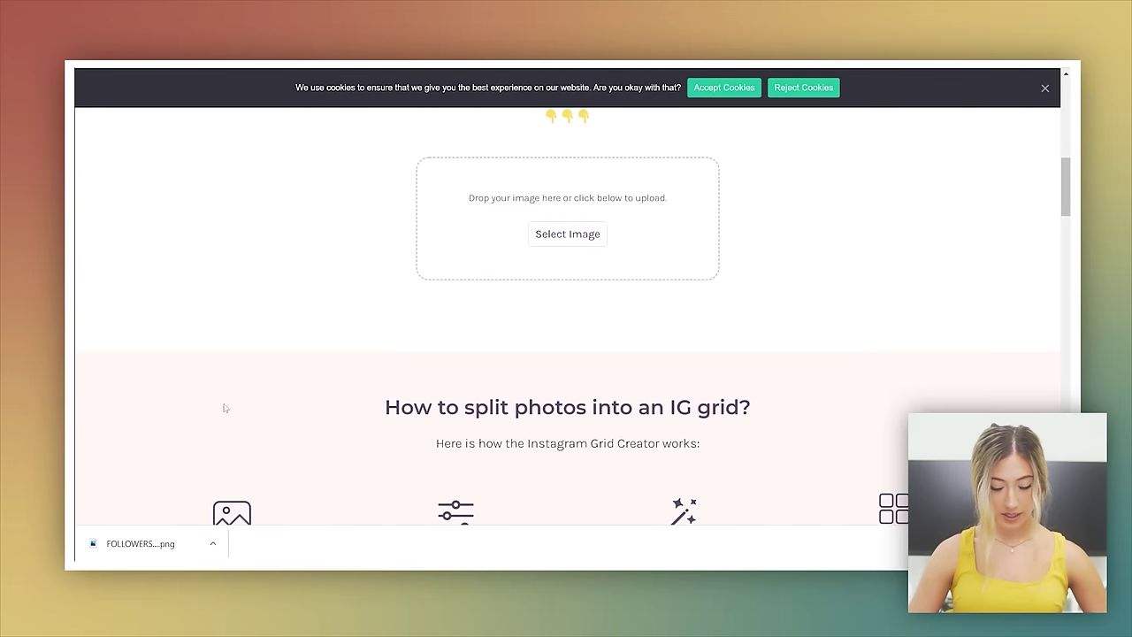
drag(221, 469, 619, 226)
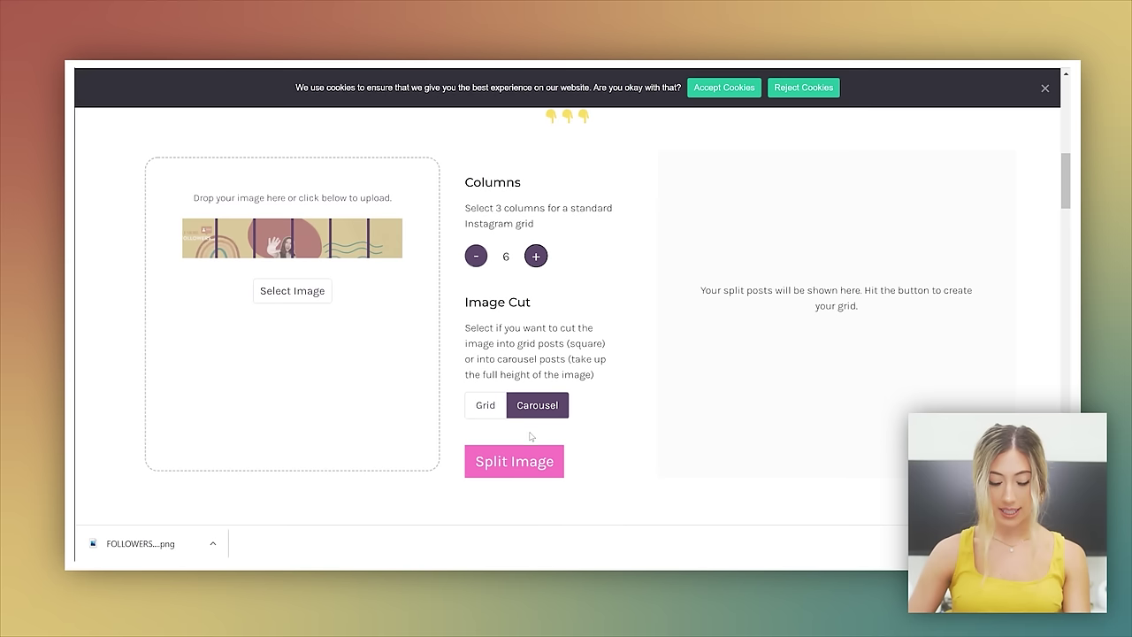
Step: Run Split Image to cut the banner into six carousel pieces with download buttons
click(522, 469)
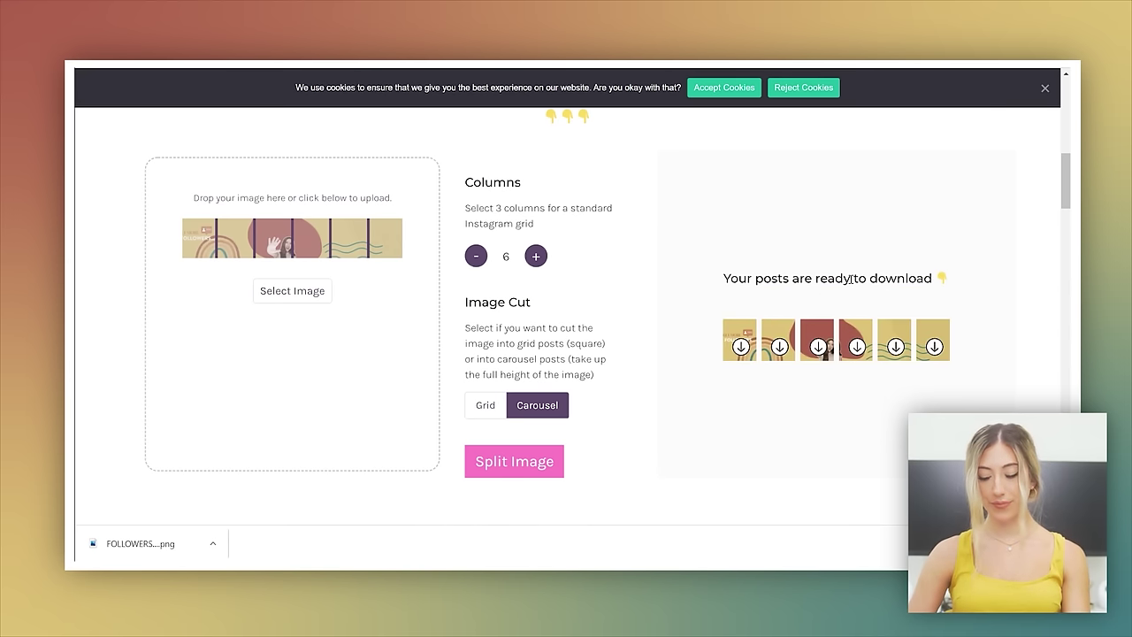